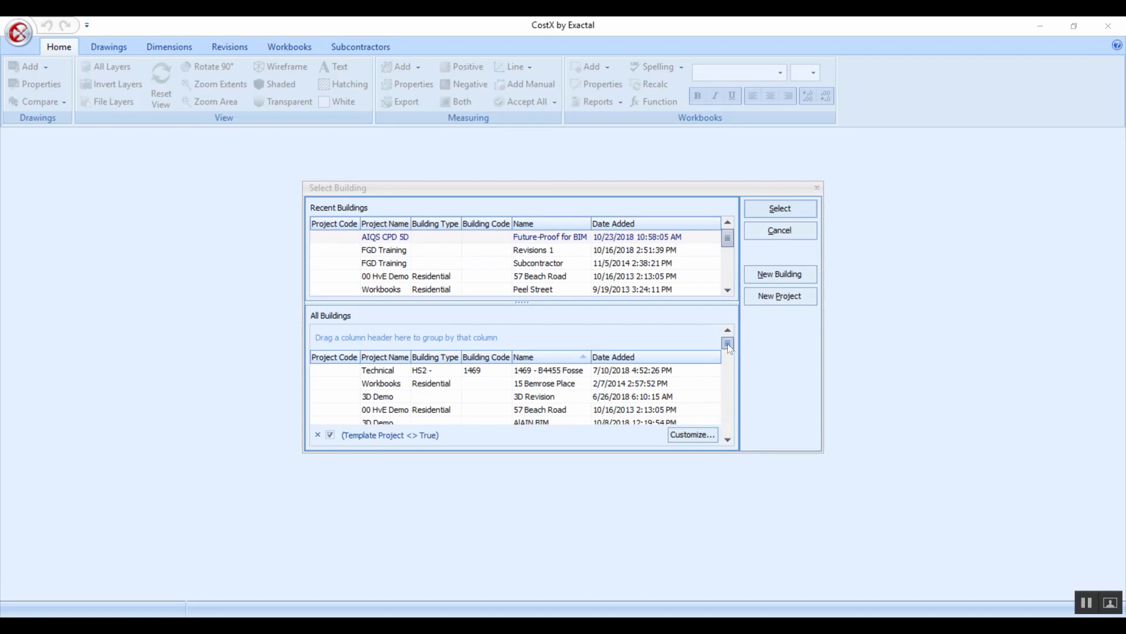
Step: Group the All Buildings list by Project Name
mouse_move(727, 343)
mouse_down()
mouse_move(725, 417)
mouse_move(727, 336)
mouse_up()
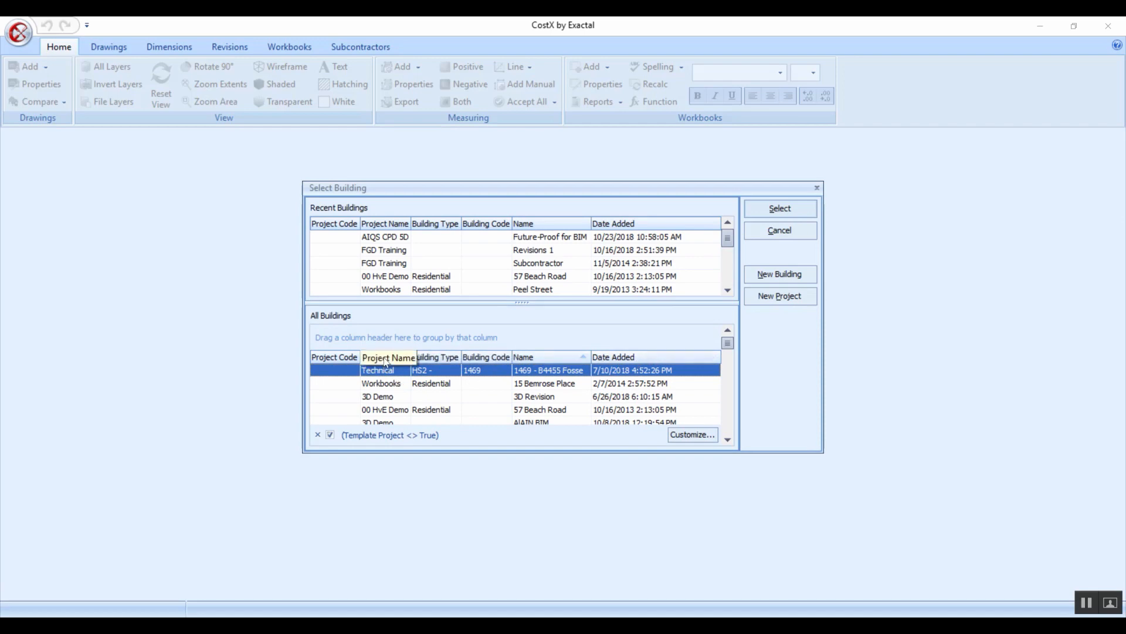
drag(386, 362, 367, 337)
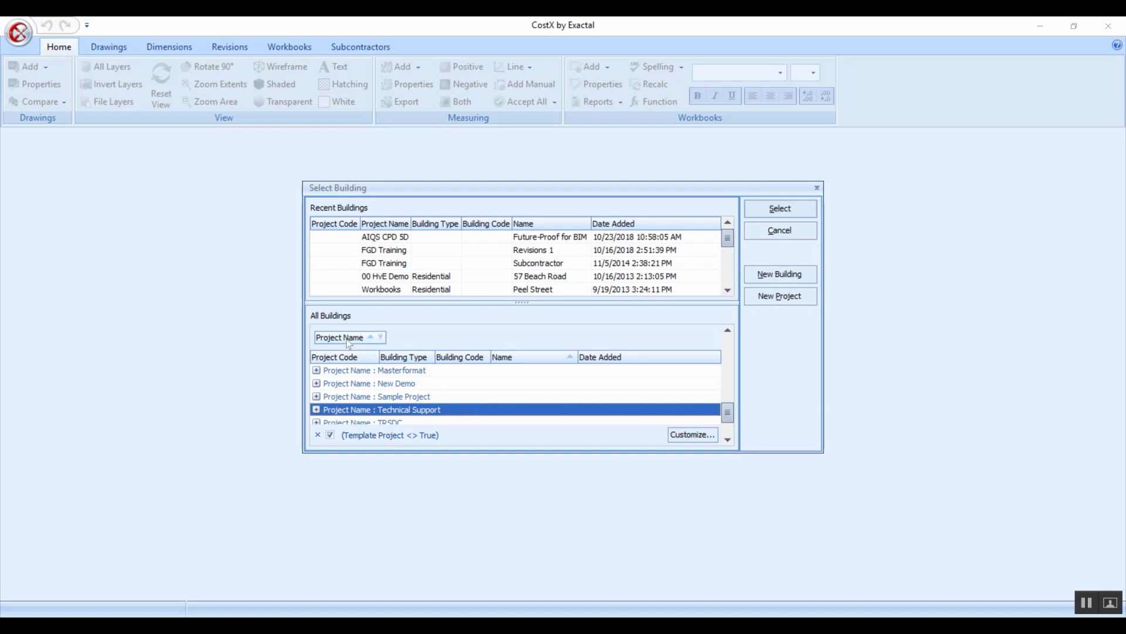
drag(346, 339, 364, 365)
Step: Look inside the Masterformat and New Demo project groups, collapse both again, and leave the building selection without choosing one
click(316, 370)
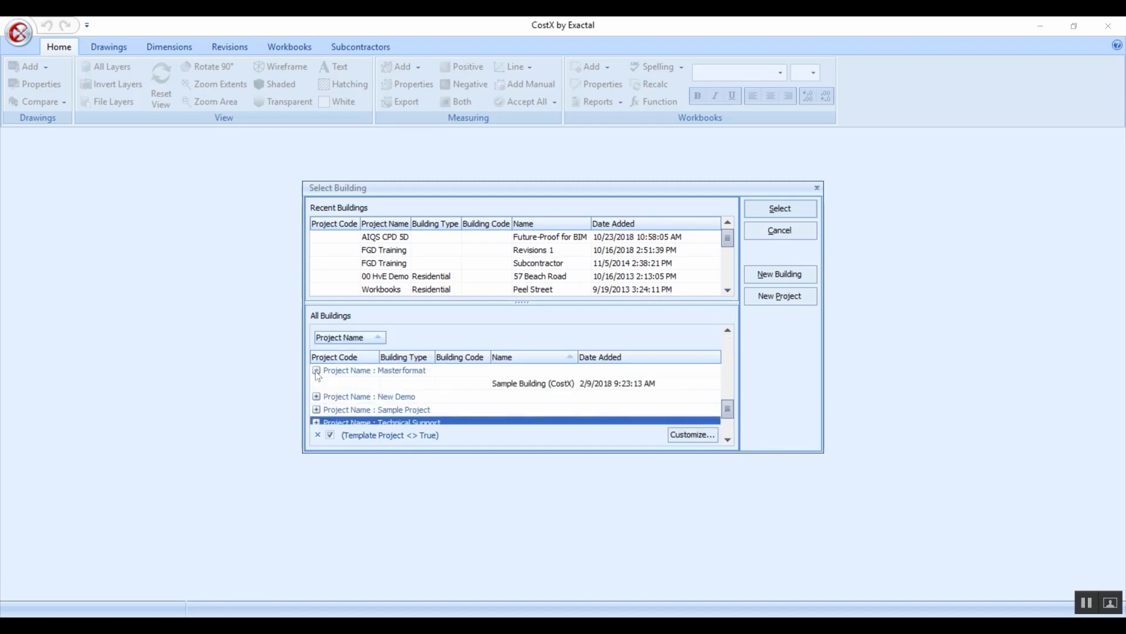
click(317, 397)
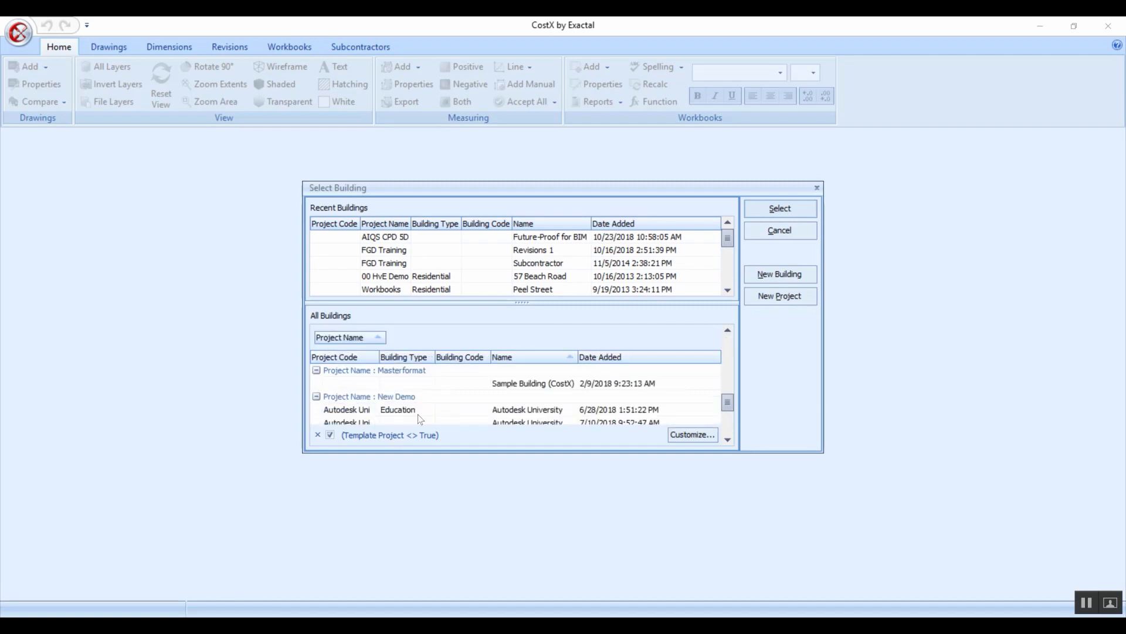
click(317, 396)
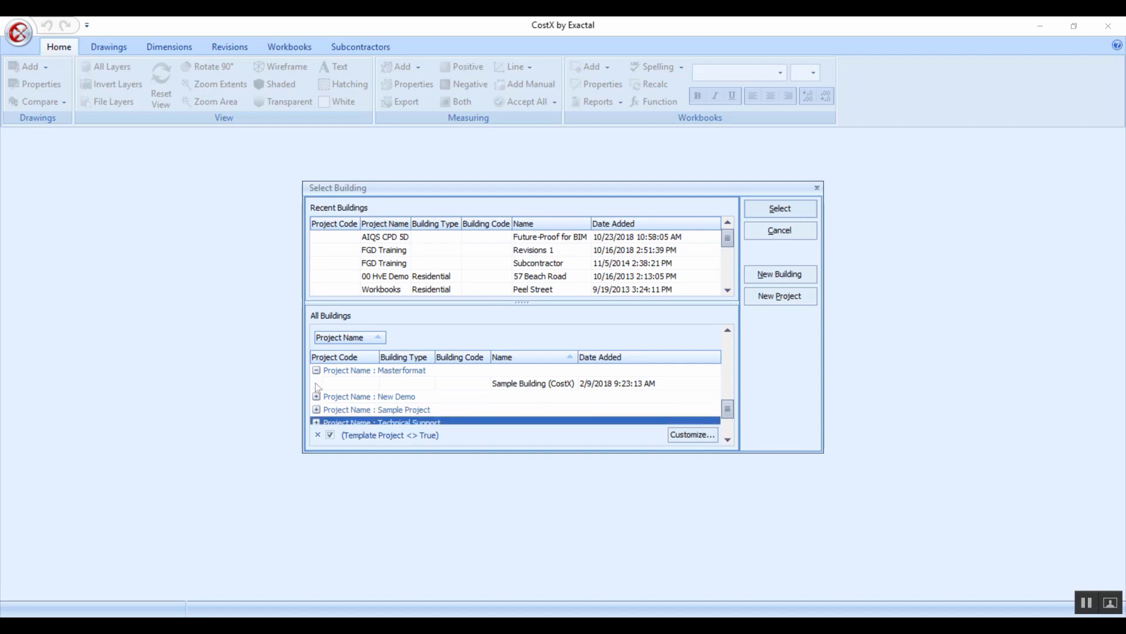
click(316, 371)
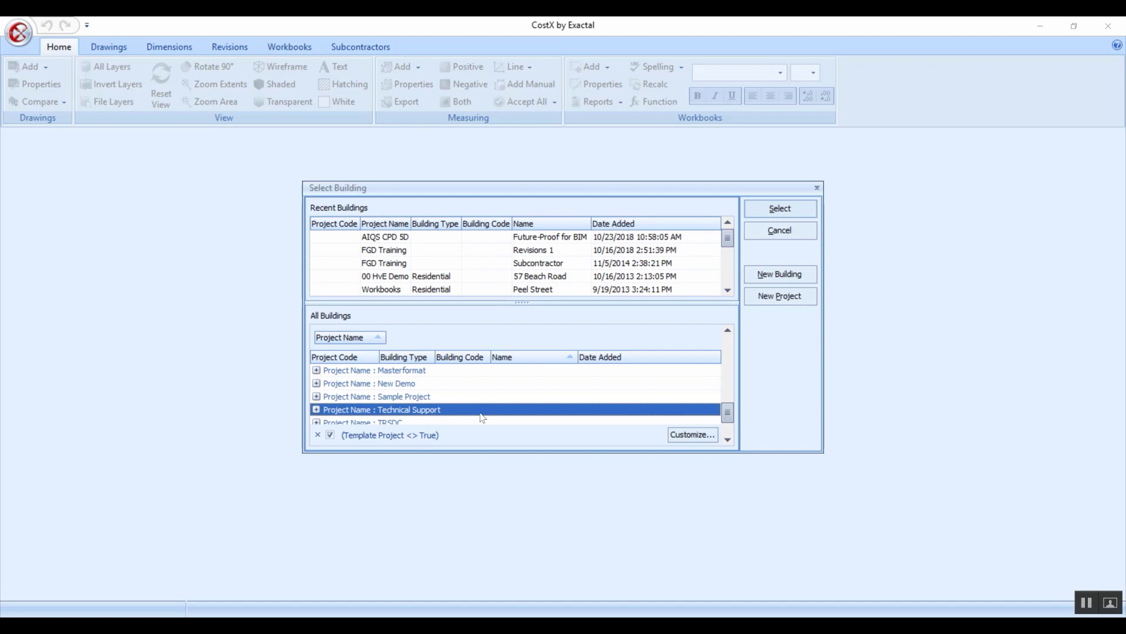
click(773, 231)
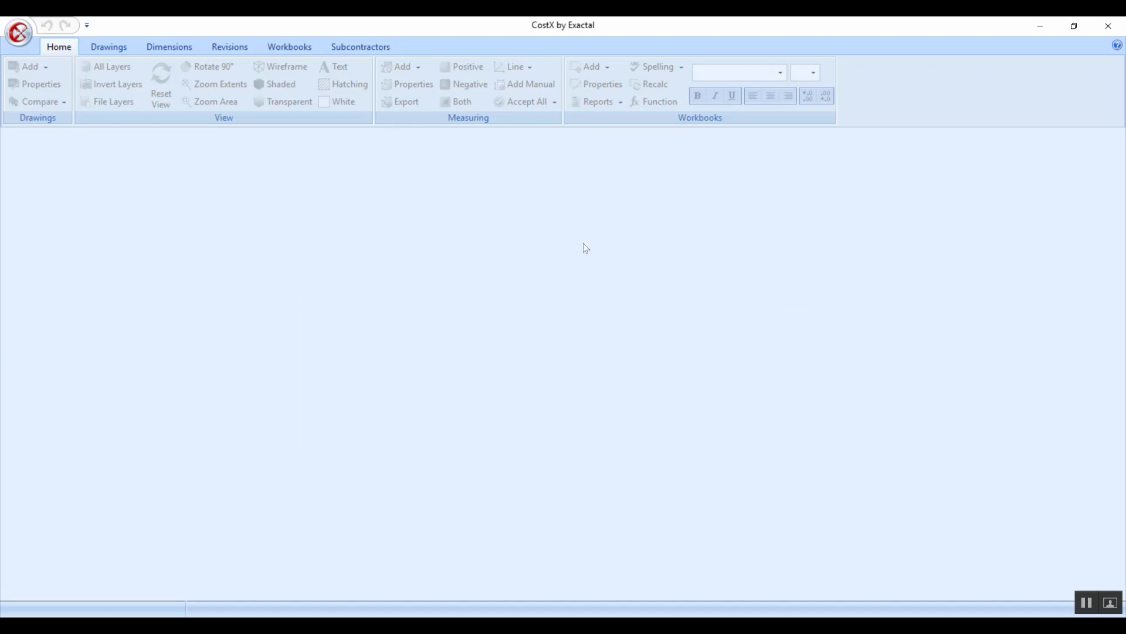
Step: Try to copy the AIQS CPD 5D BIM project with its buildings included, from System Administration
click(15, 33)
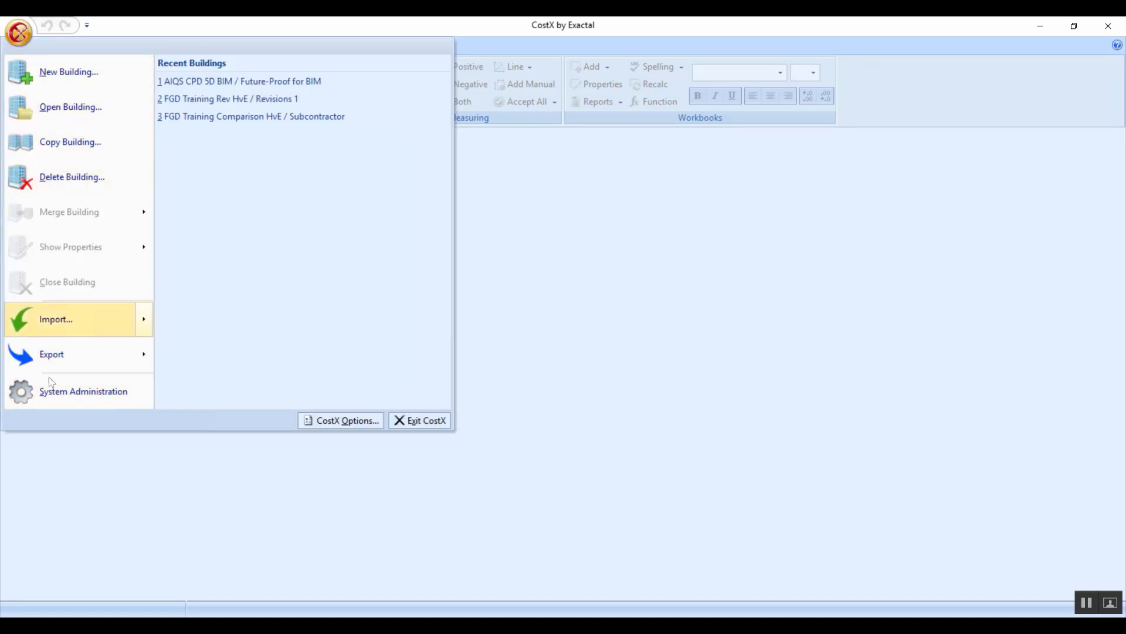
click(60, 395)
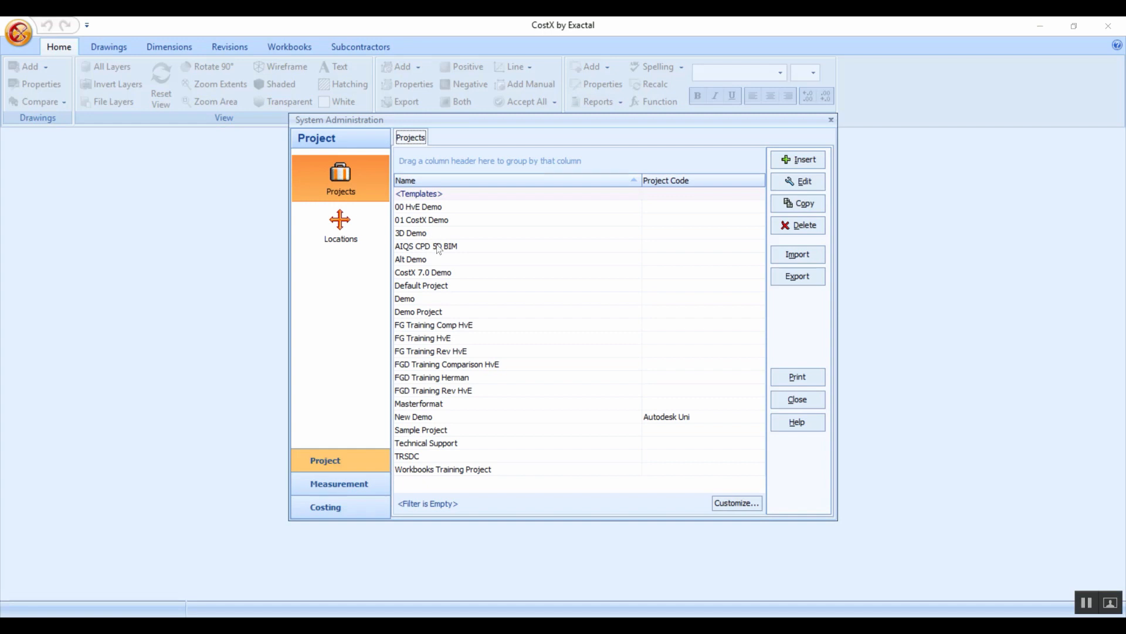
click(455, 247)
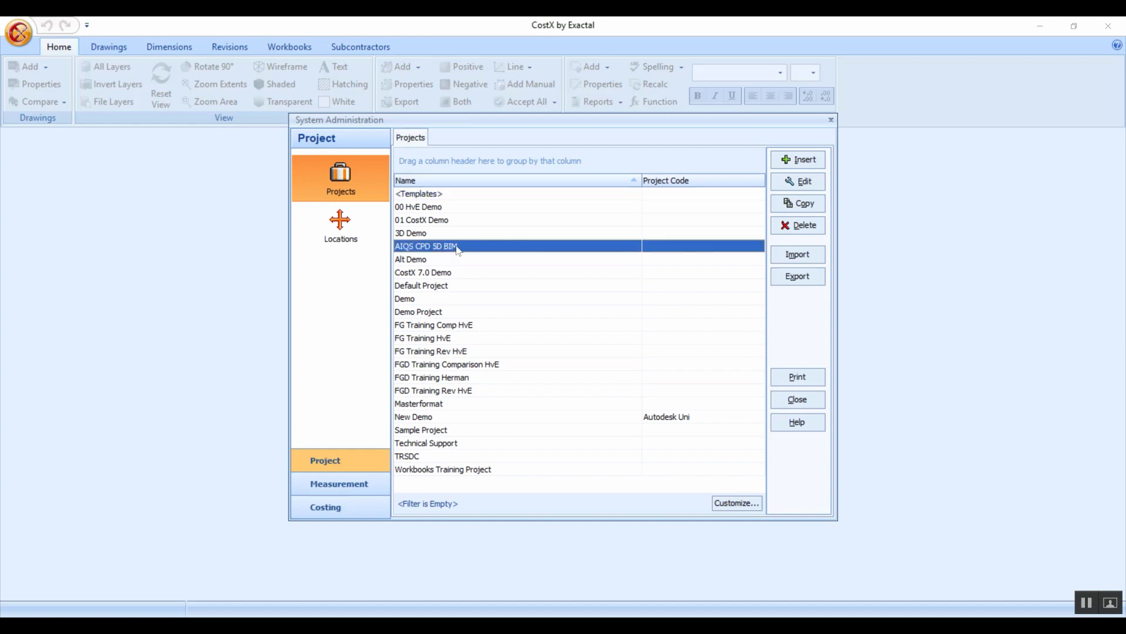
click(802, 207)
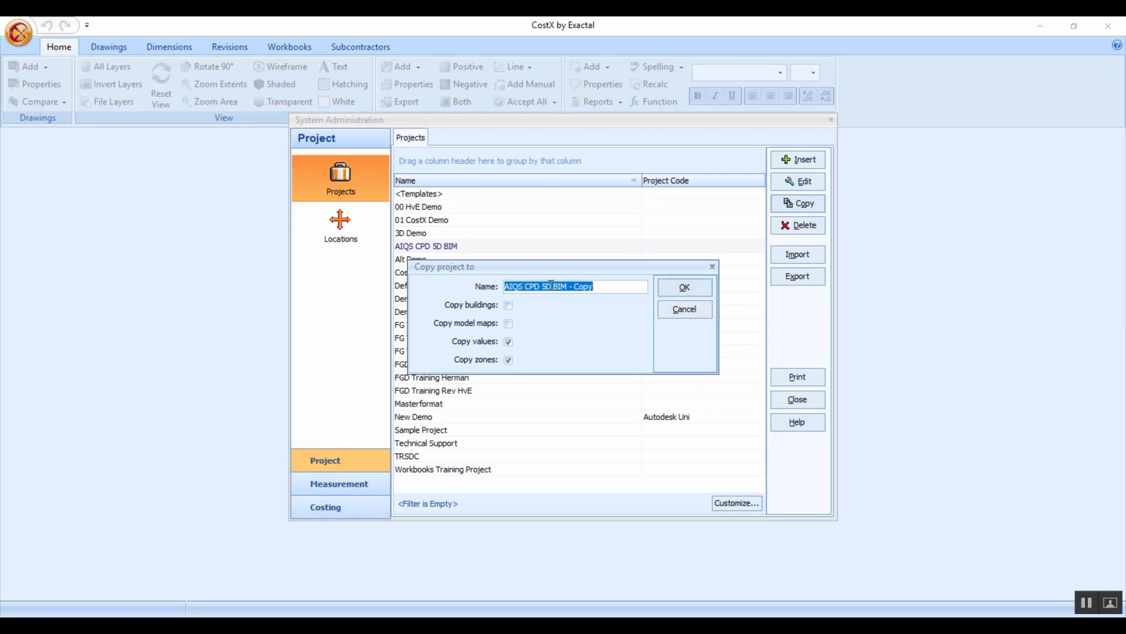
click(509, 306)
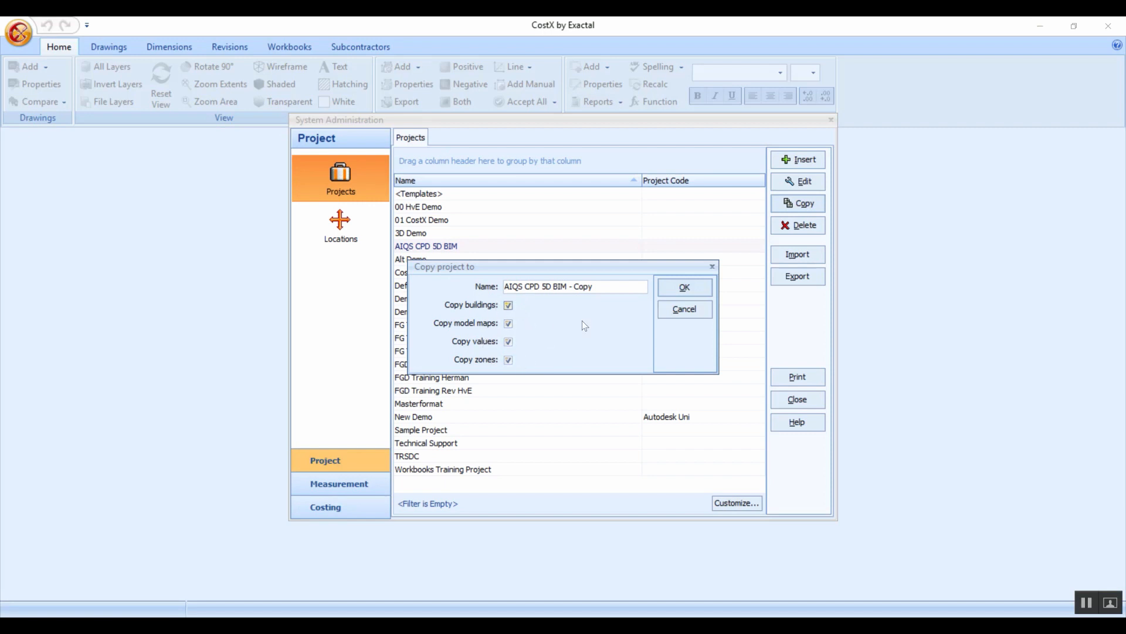
click(685, 308)
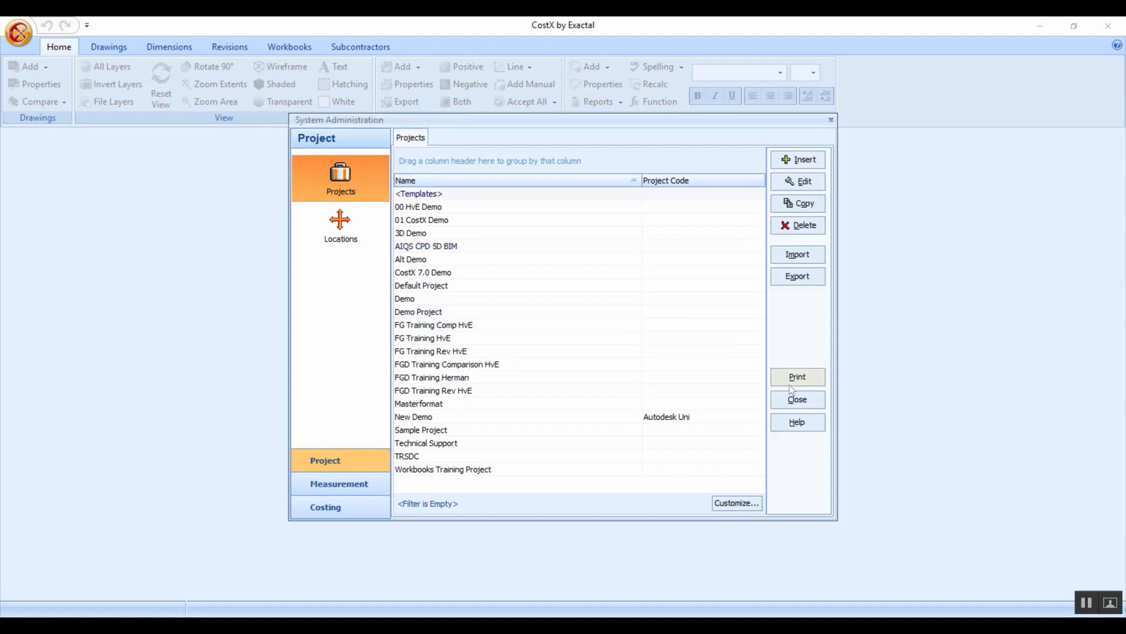
click(792, 401)
Step: Switch the Rename Buildings working option on and back off in the global options
click(19, 33)
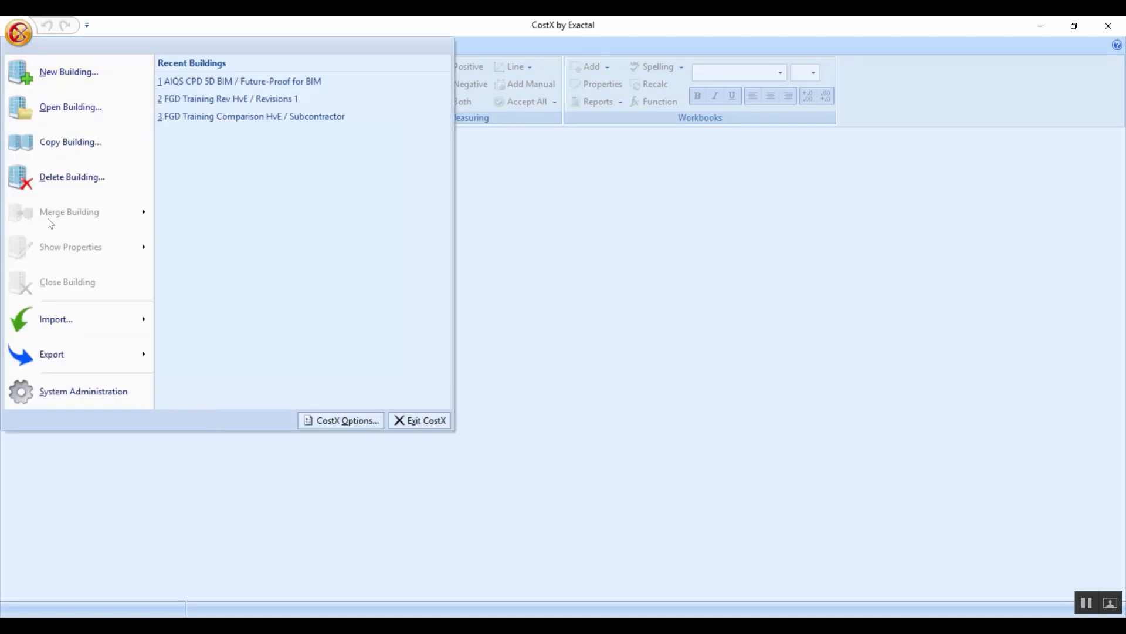
click(339, 420)
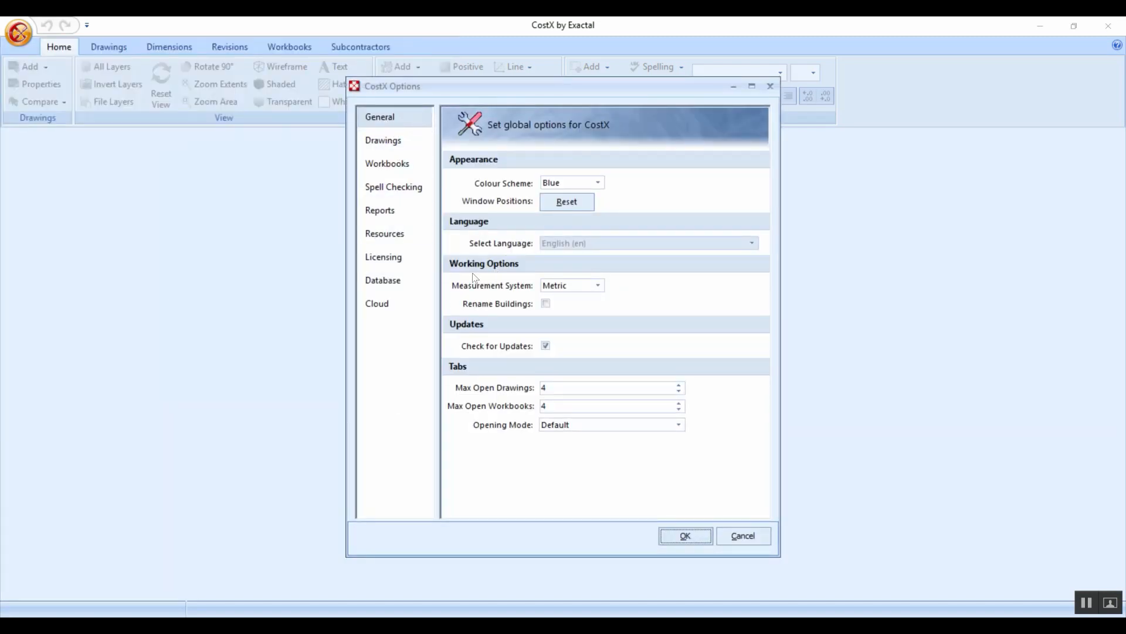
click(546, 303)
click(546, 303)
click(685, 536)
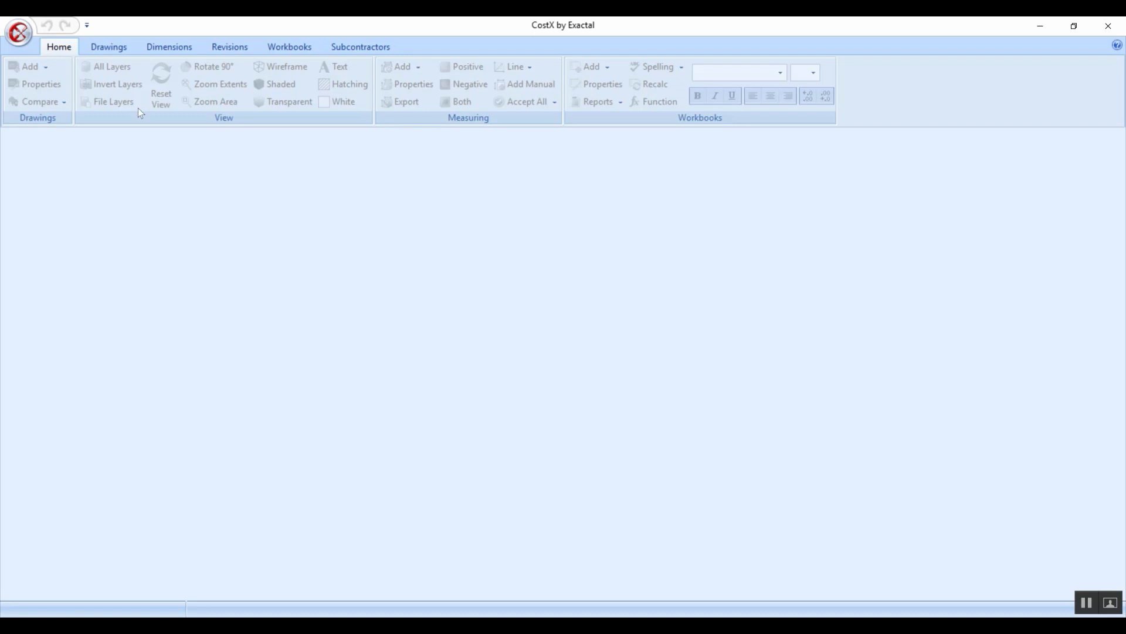
Step: Open the Future-Proof for BIM building from the recent buildings
click(21, 33)
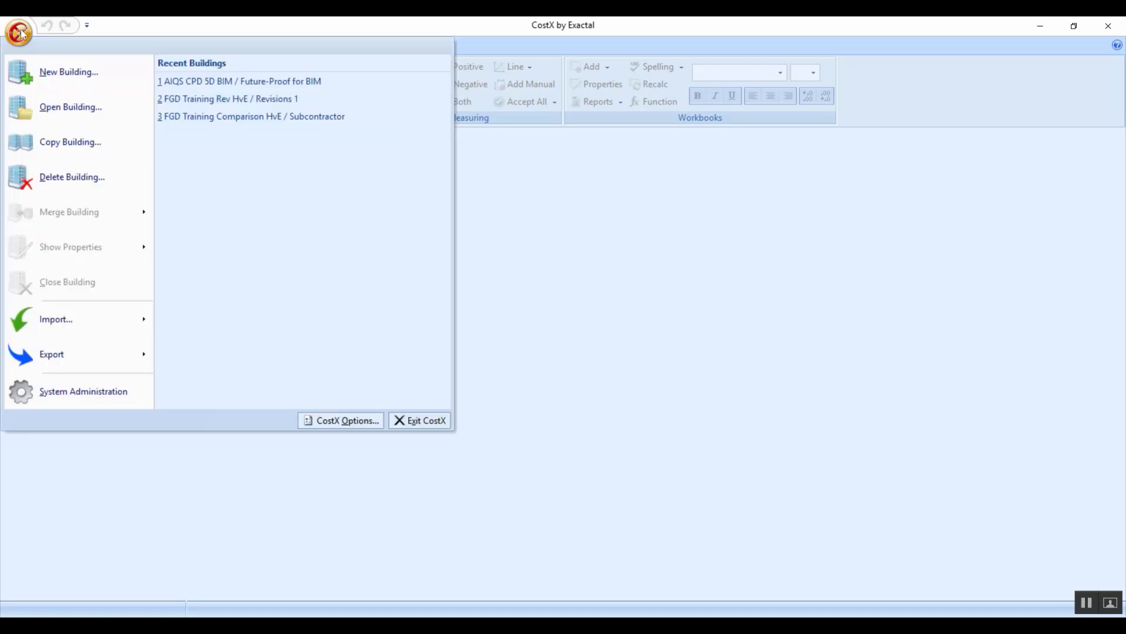
click(59, 108)
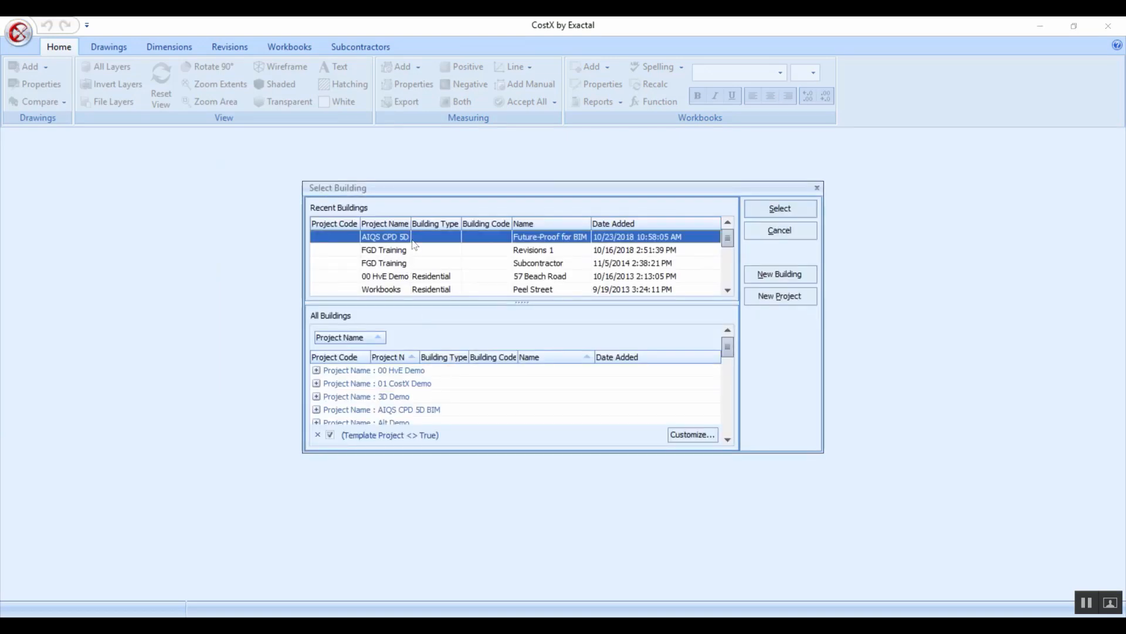
click(776, 210)
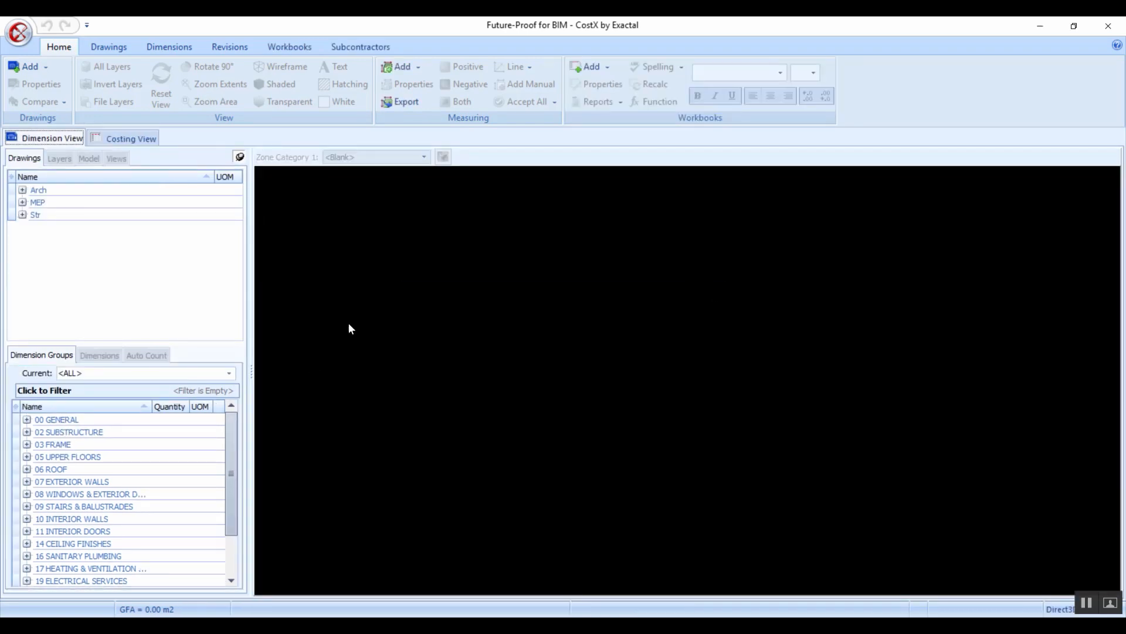
Step: Review the Name field in the building properties of the open building and update the properties without editing the name
click(19, 33)
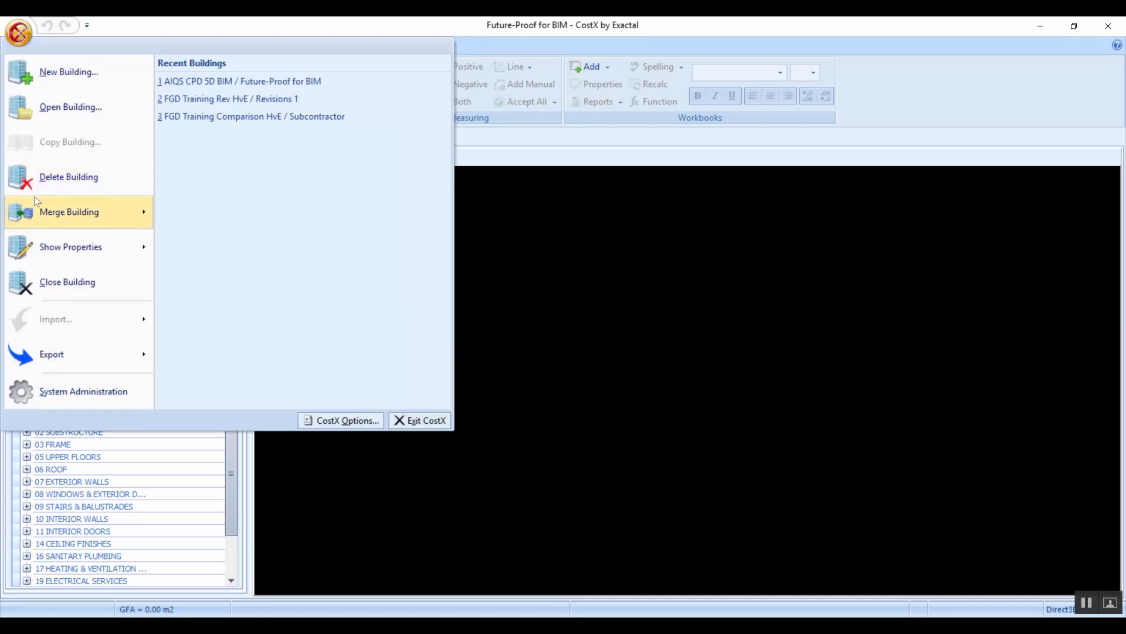
mouse_move(47, 248)
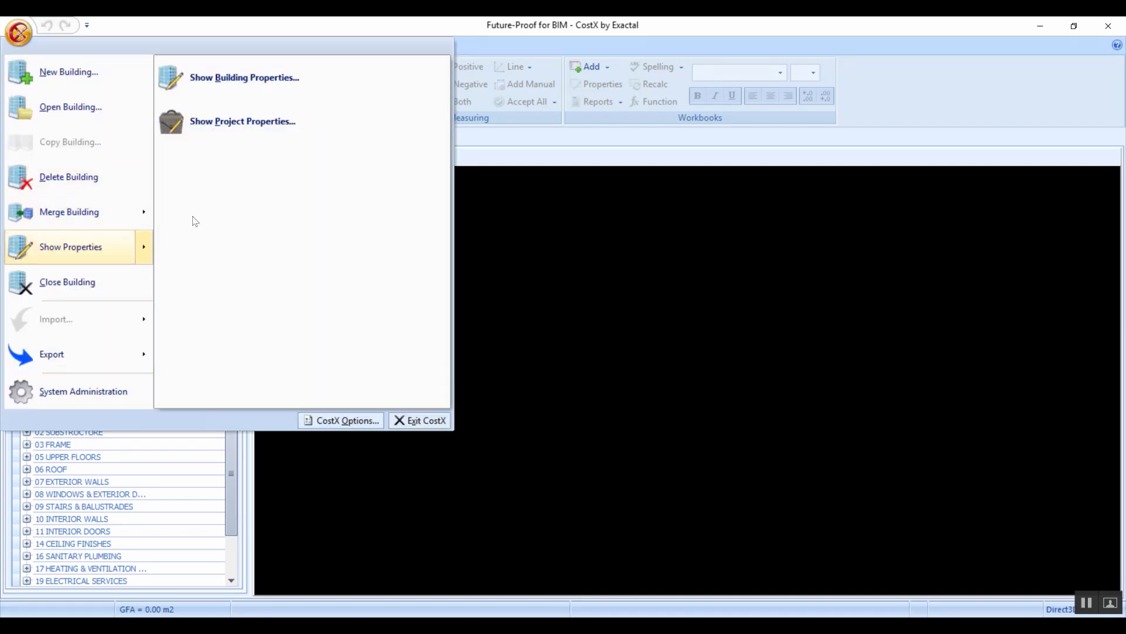
click(215, 79)
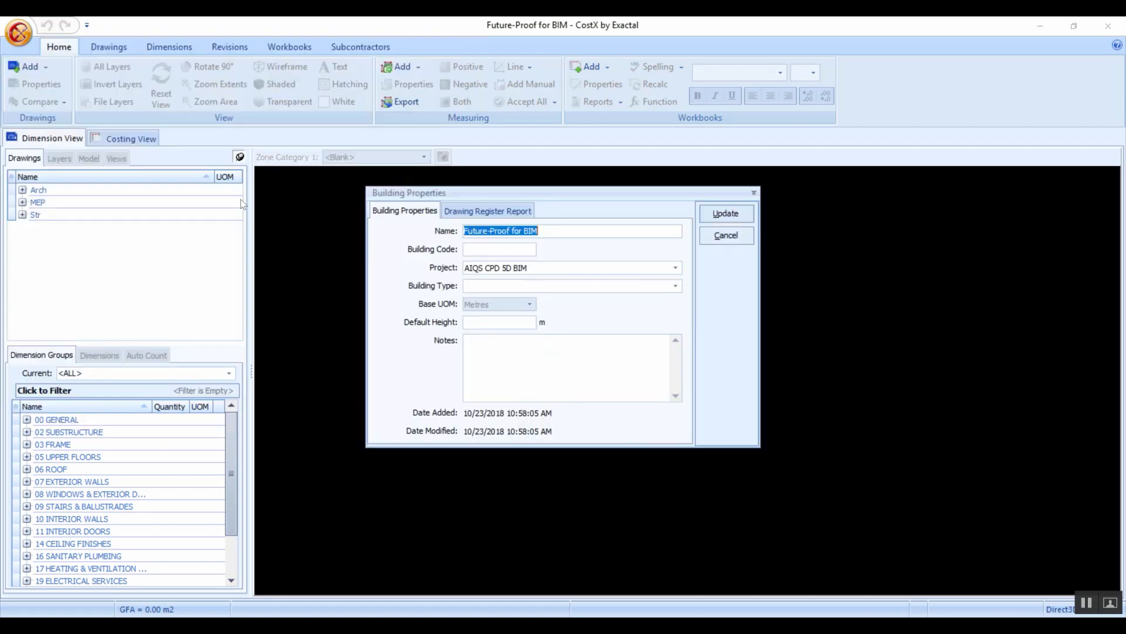
click(558, 231)
drag(542, 231, 457, 231)
click(562, 231)
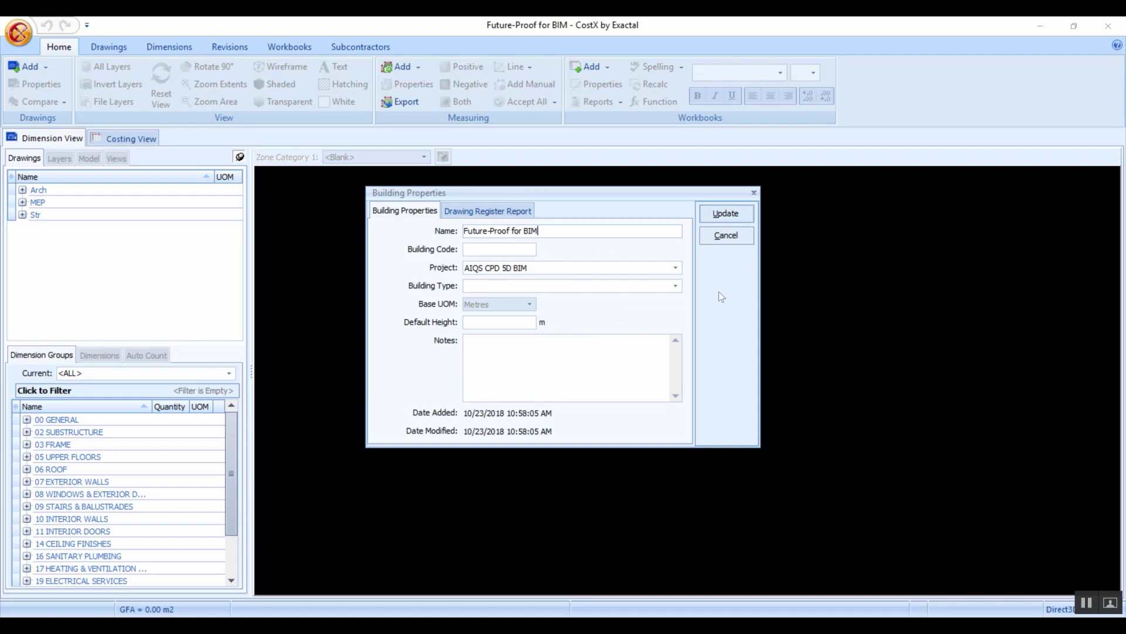
click(731, 218)
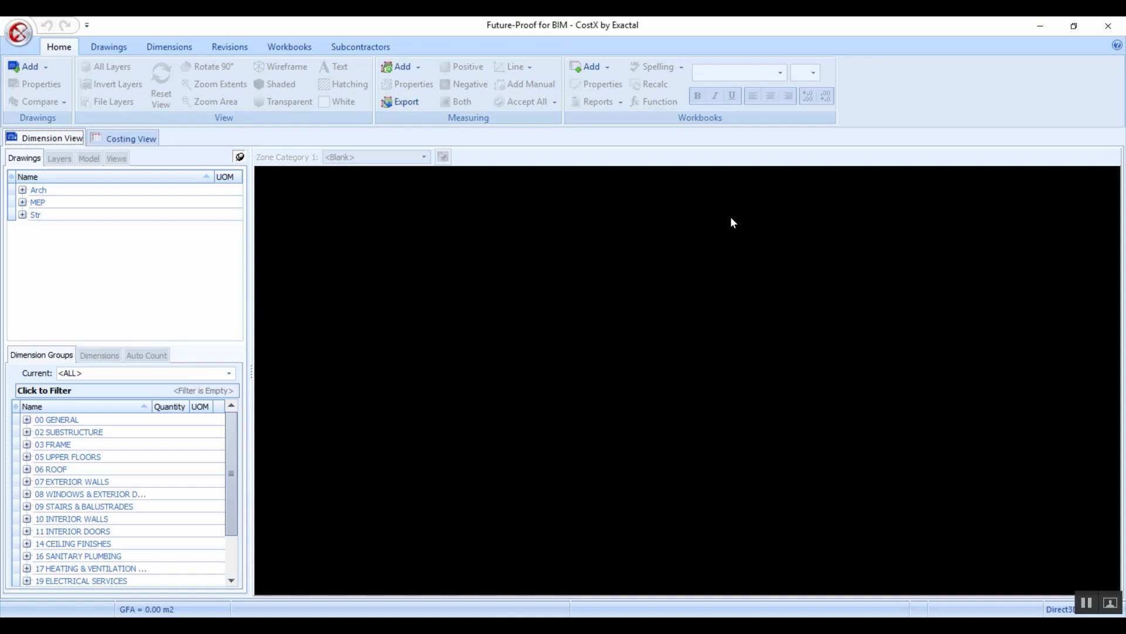
Step: Close the open building and select Future-Proof for BIM as the building to copy
click(19, 35)
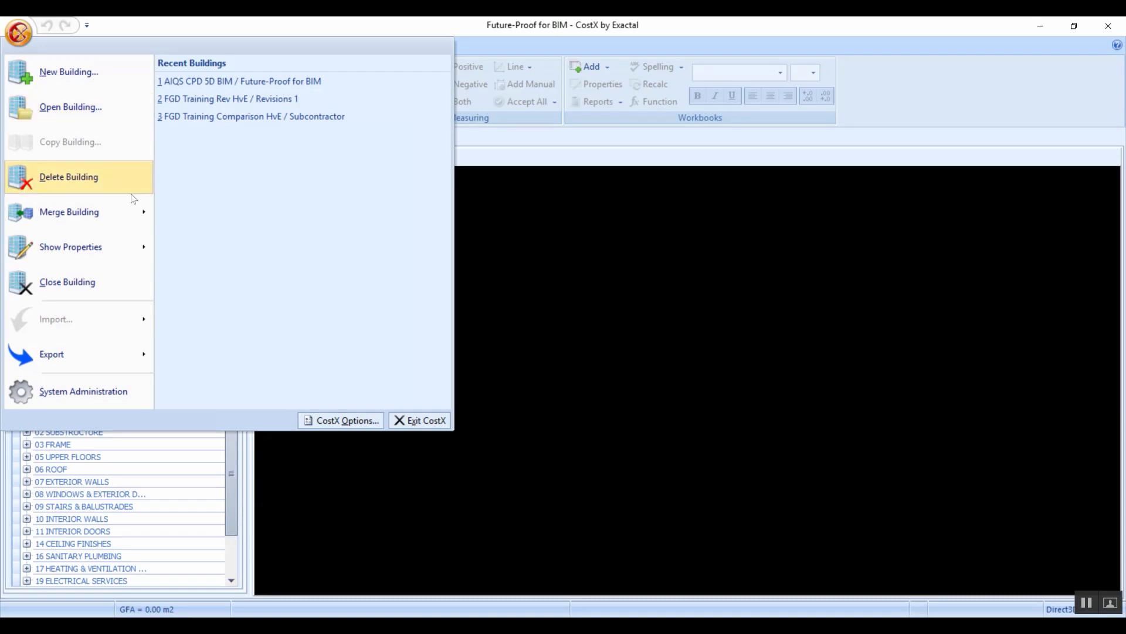
click(67, 276)
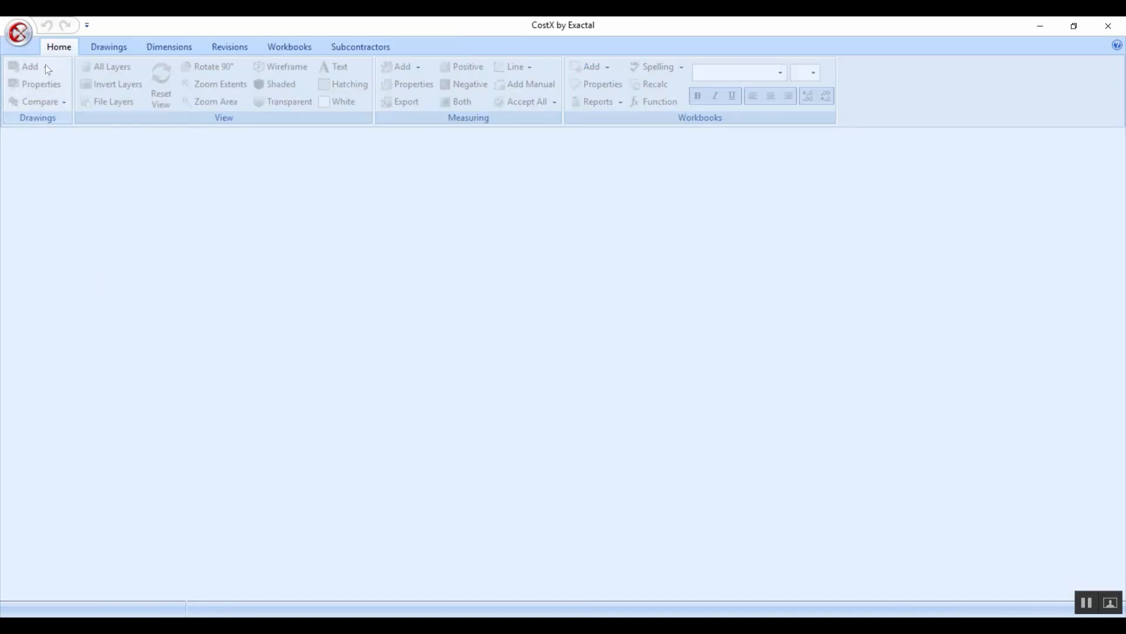
click(20, 31)
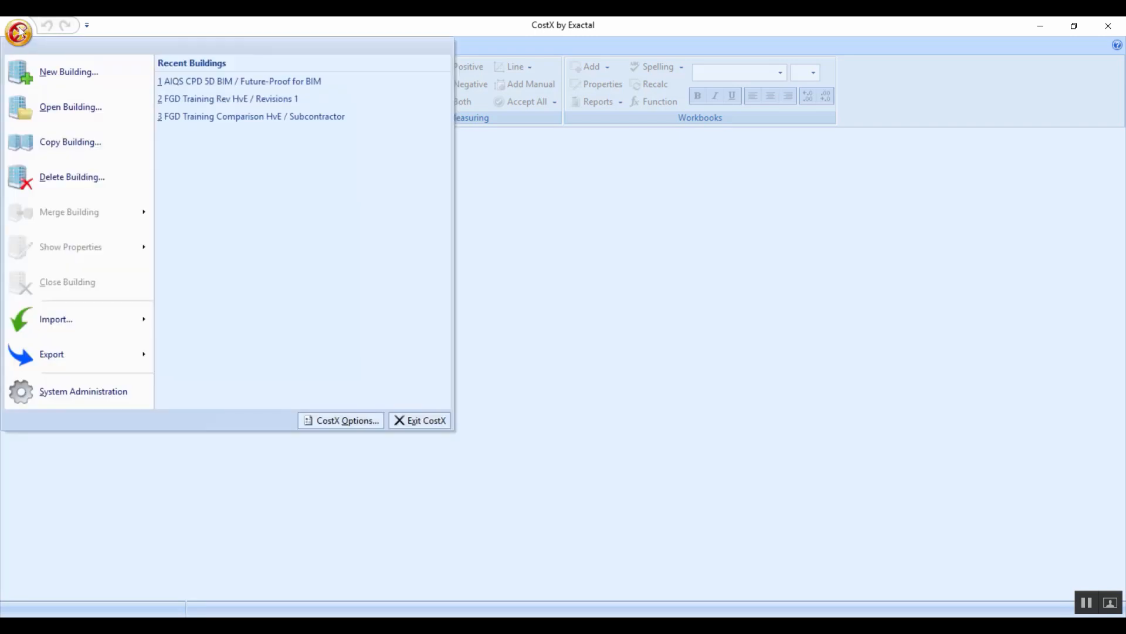
click(51, 143)
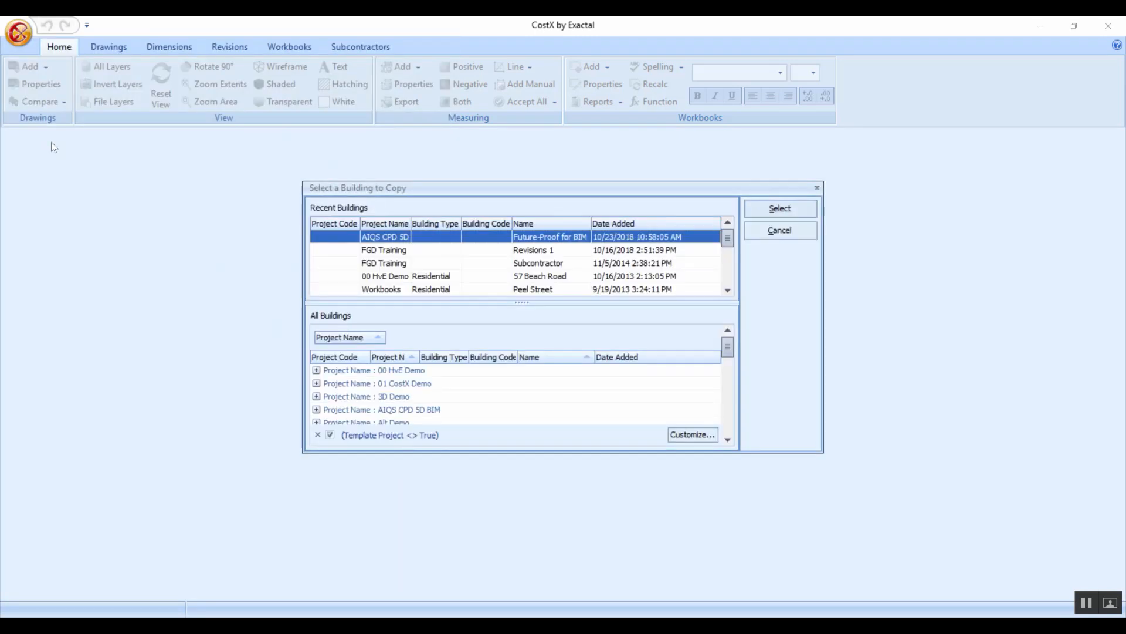
click(791, 209)
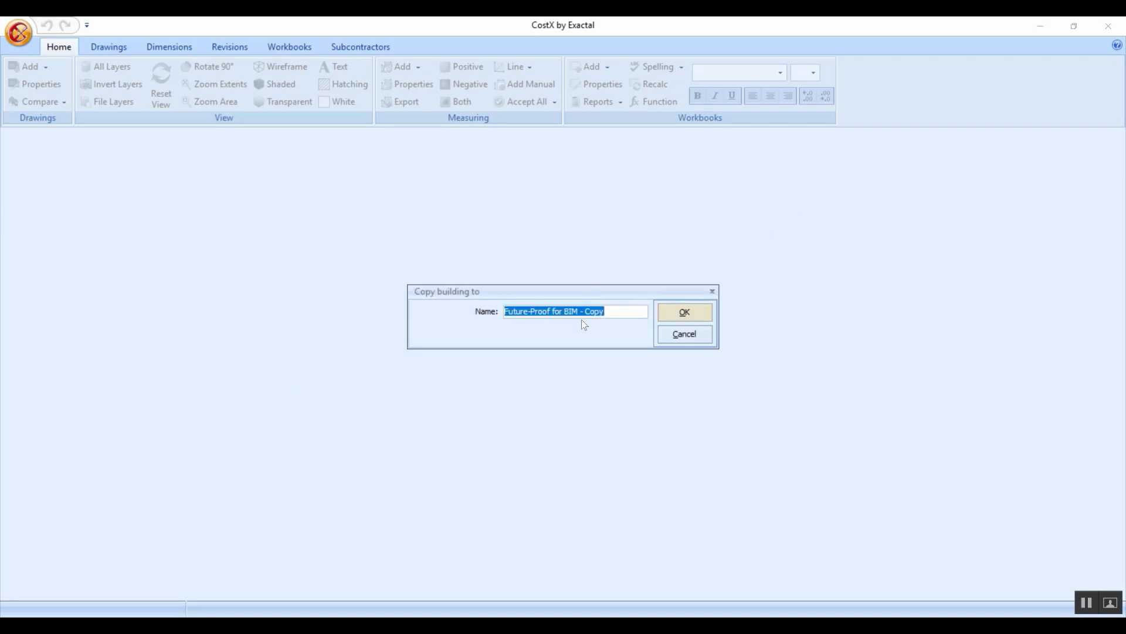
Step: Replace the "- Copy" ending of the building copy's suggested name with "Copy" and confirm the copy
click(616, 311)
key(BackSpace)
key(BackSpace)
key(BackSpace)
key(BackSpace)
key(BackSpace)
key(BackSpace)
key(BackSpace)
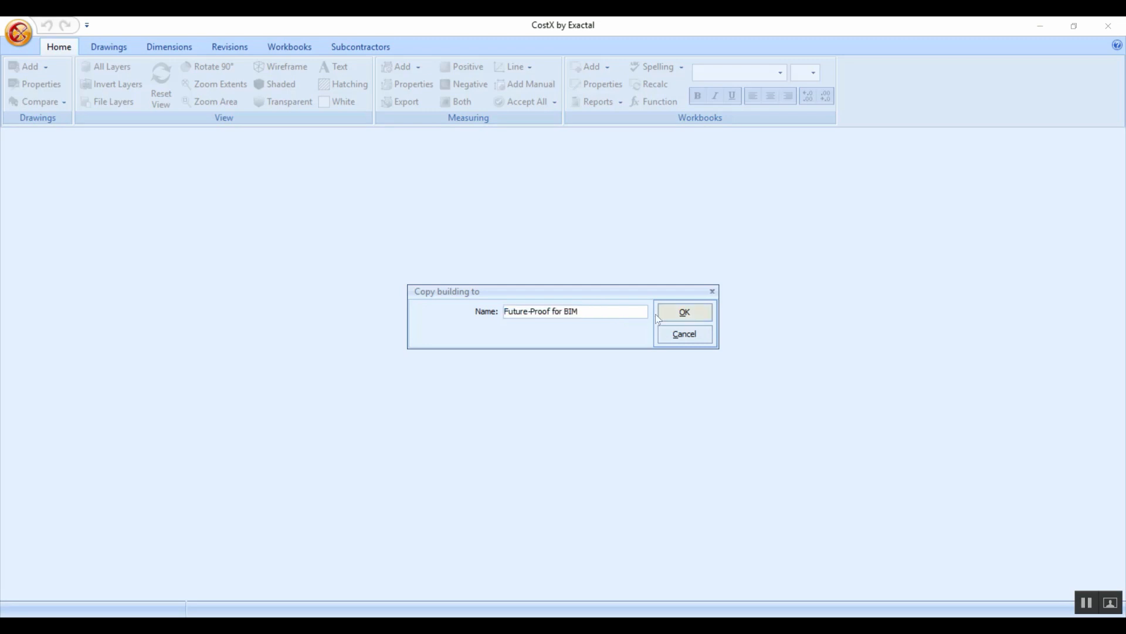
text(Copy)
click(685, 312)
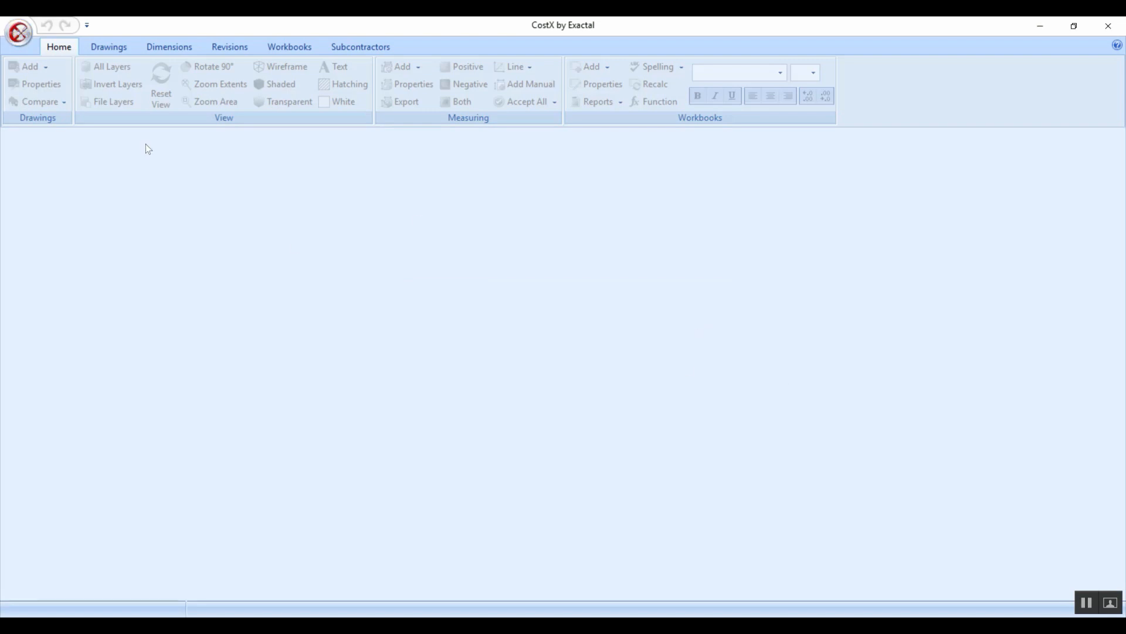
Step: Find the buildings of the AIQS CPD 5D BIM project in the full building list
click(19, 34)
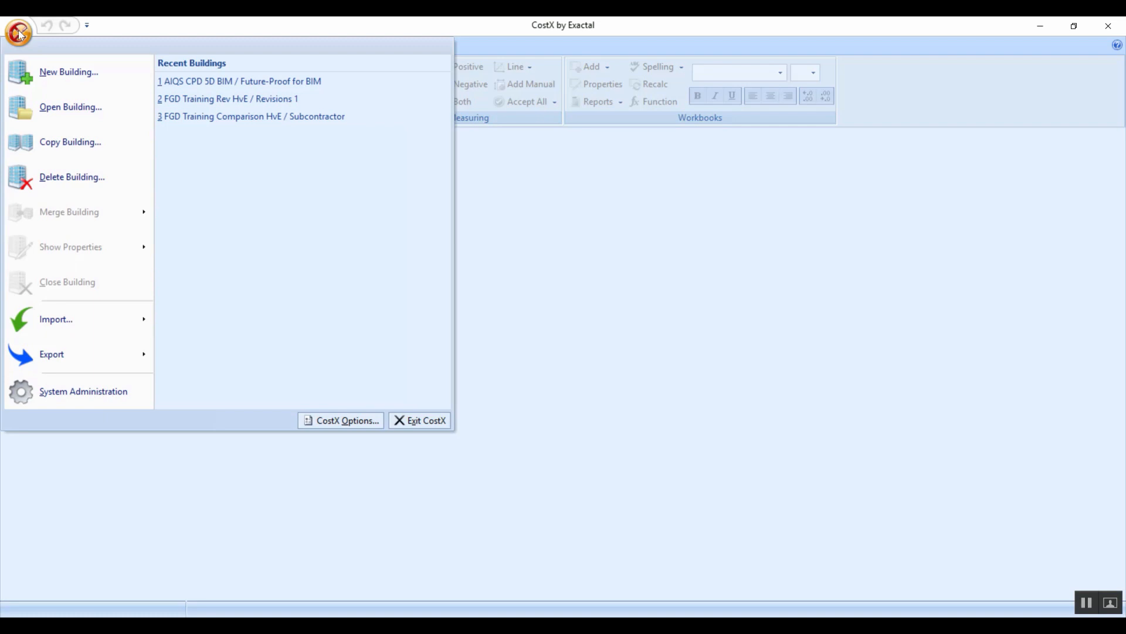
click(19, 34)
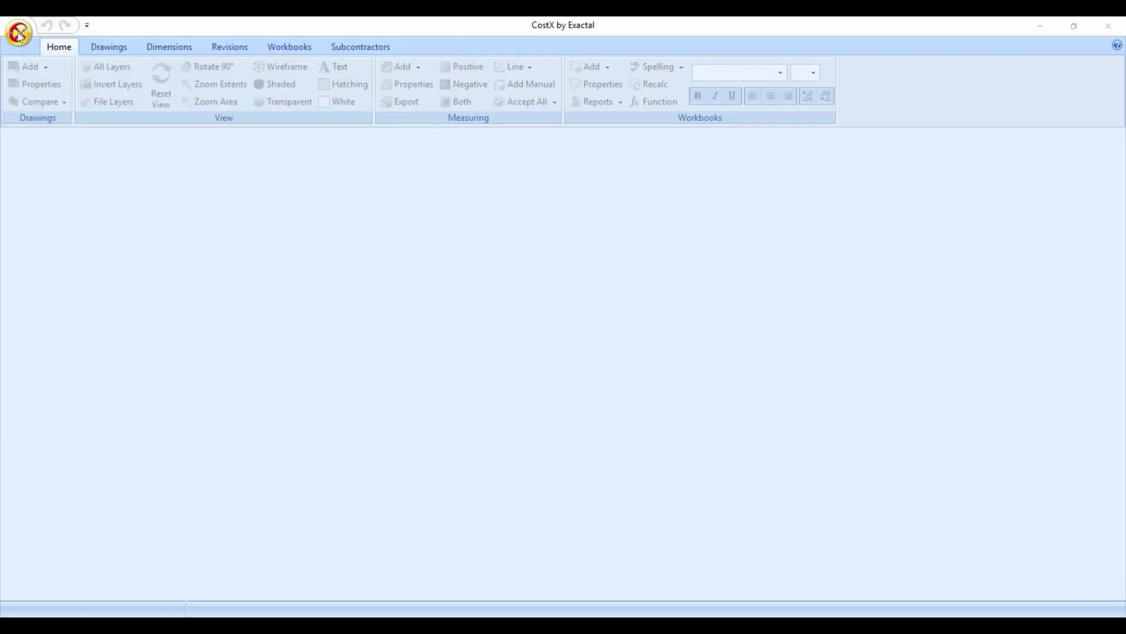
click(20, 34)
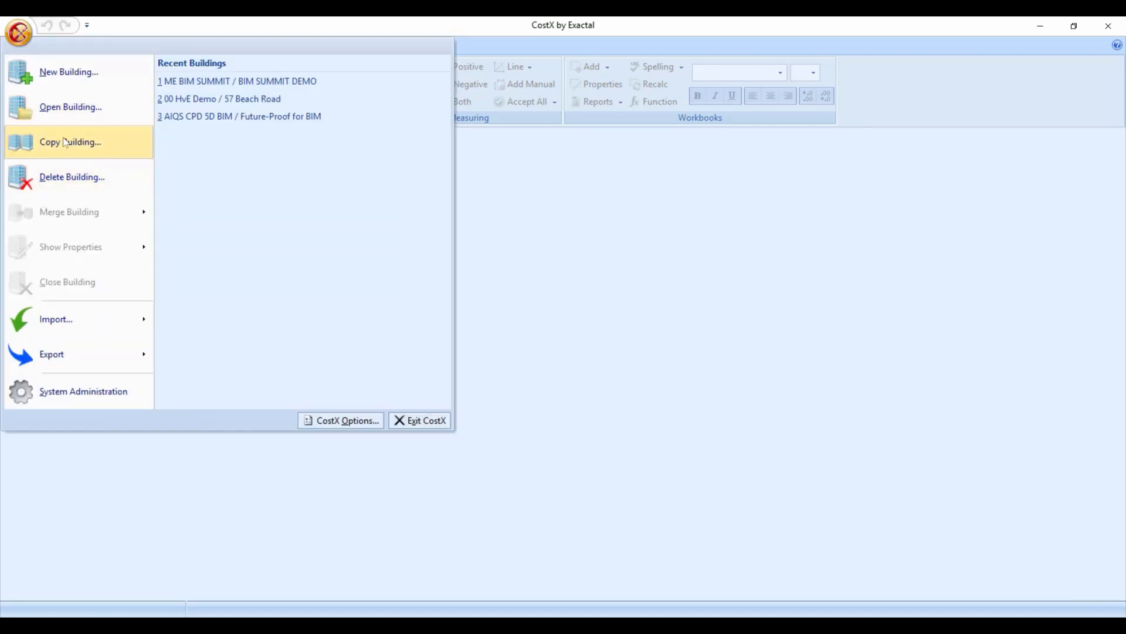
click(57, 109)
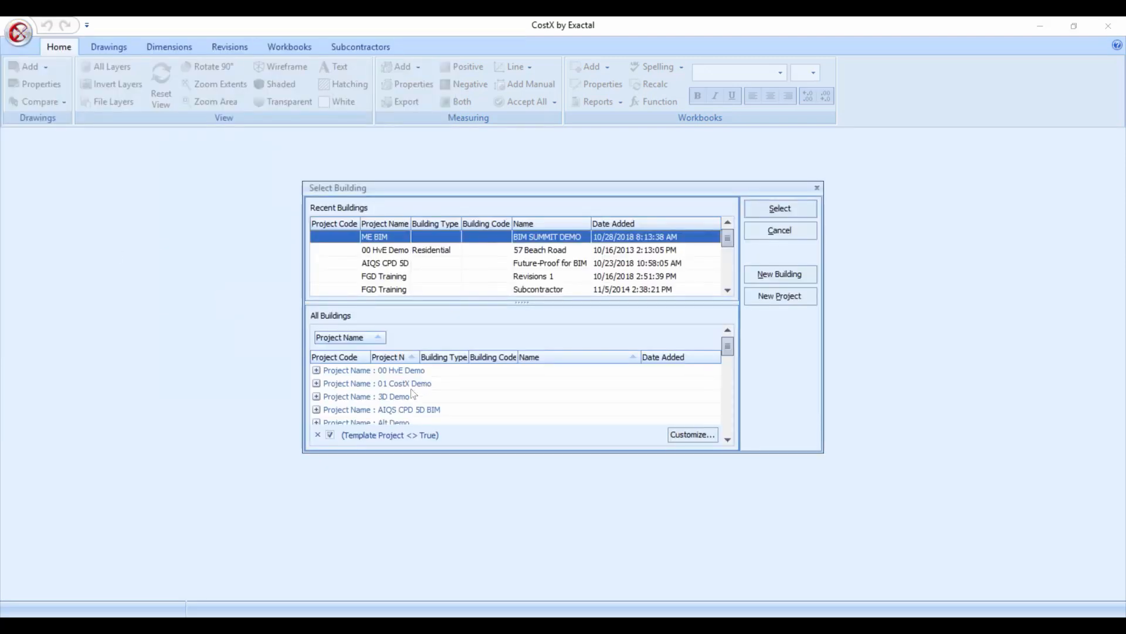
click(317, 410)
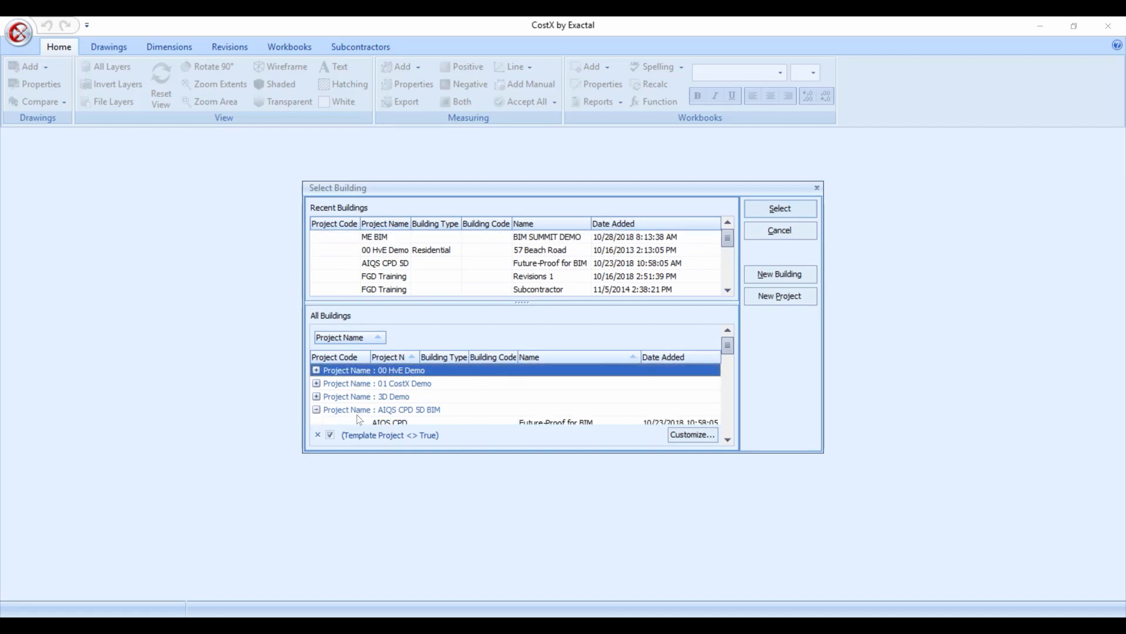
scroll(556, 395, down, 1)
click(560, 398)
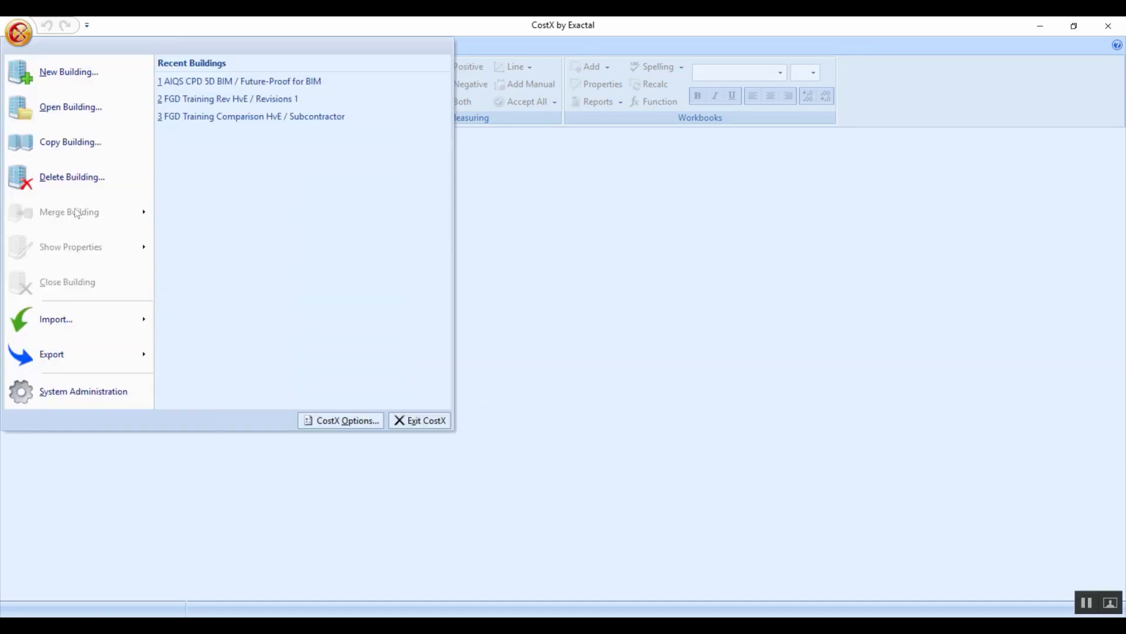
Step: Open the recent Future-Proof for BIM building and start merging another building from the database into it
click(61, 107)
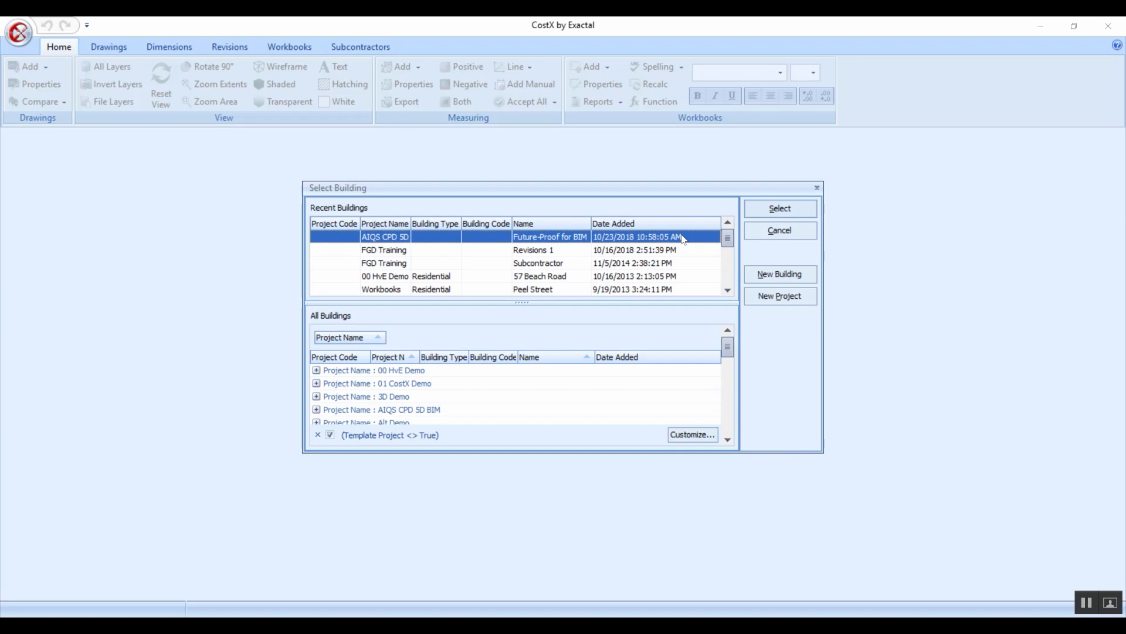
click(770, 210)
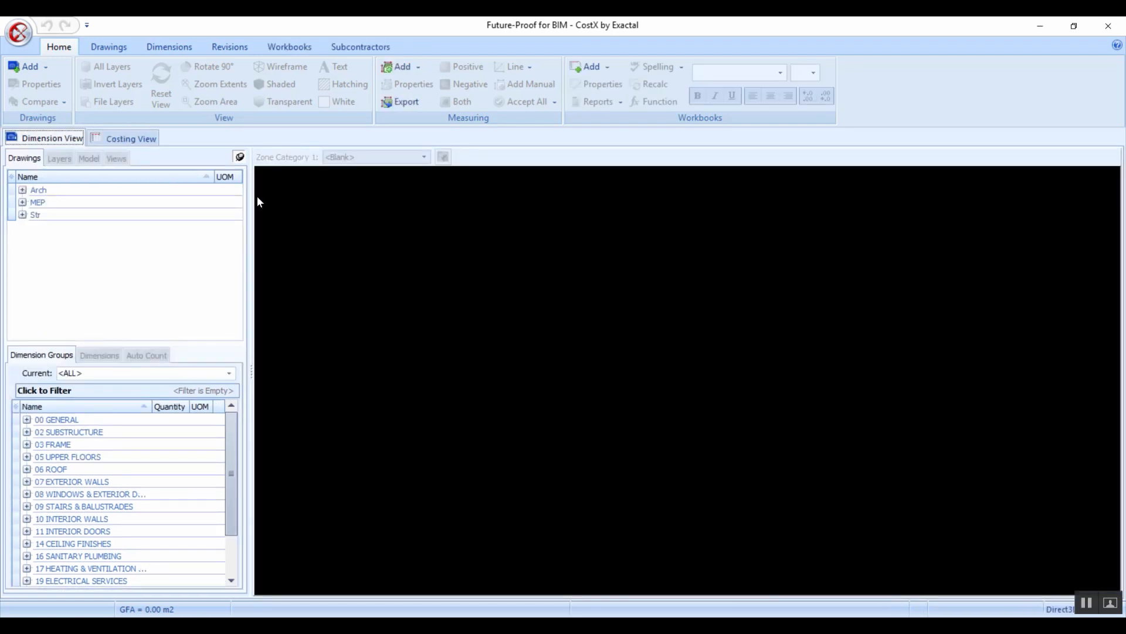
click(19, 33)
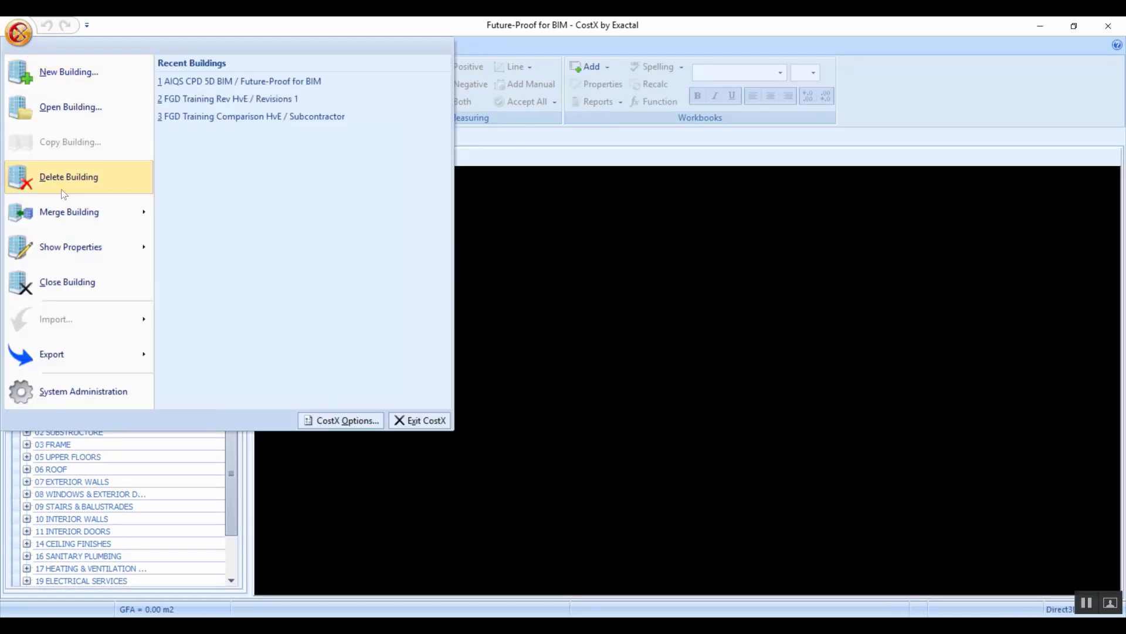
mouse_move(65, 215)
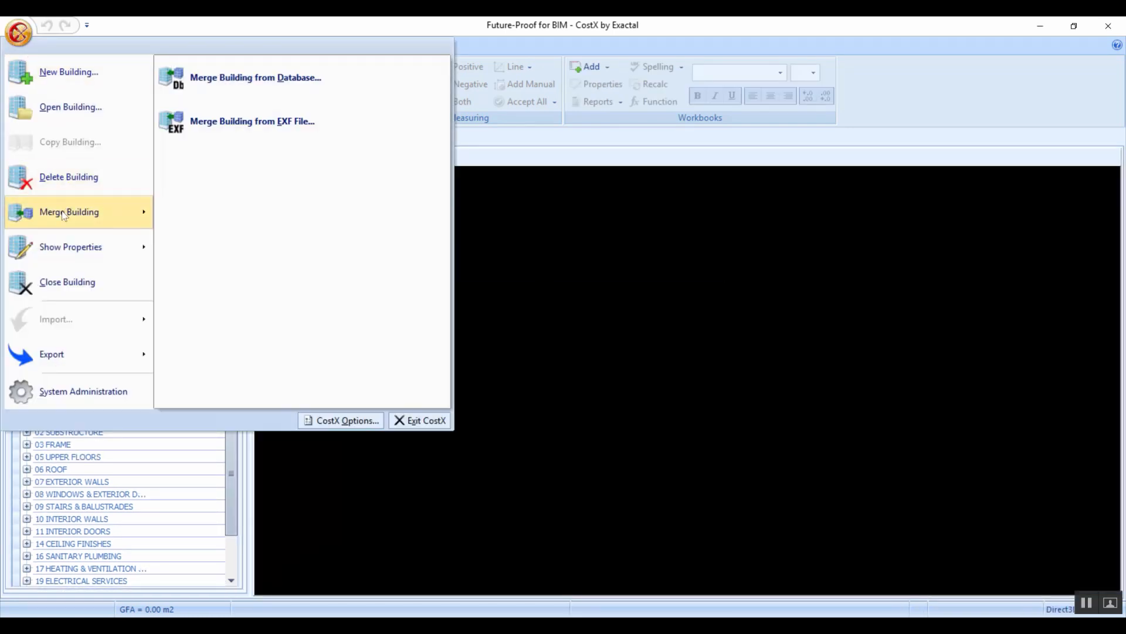
click(213, 83)
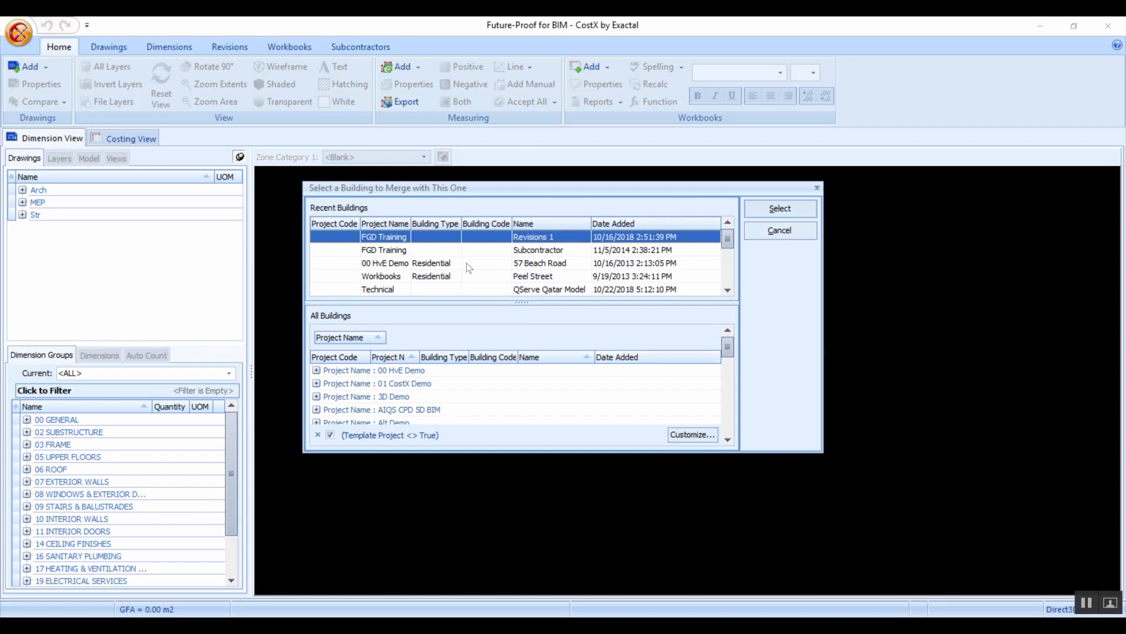
Step: Choose the FGD Training building Subcontractor as the merge source, with its Initial revision
scroll(467, 263, down, 1)
scroll(467, 264, up, 1)
click(465, 251)
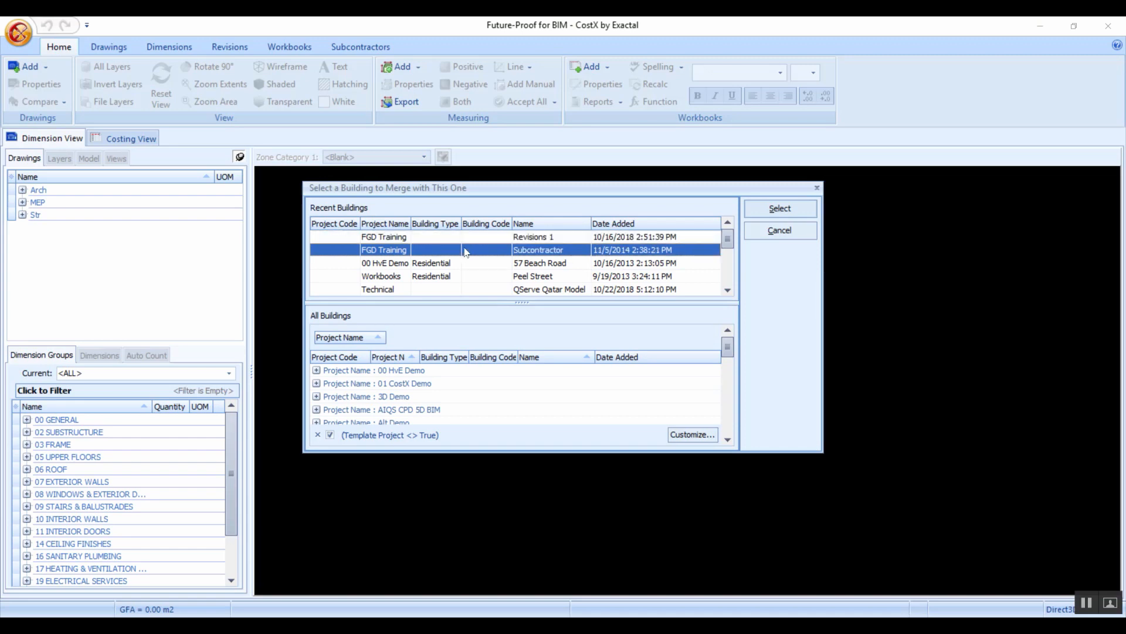
click(772, 208)
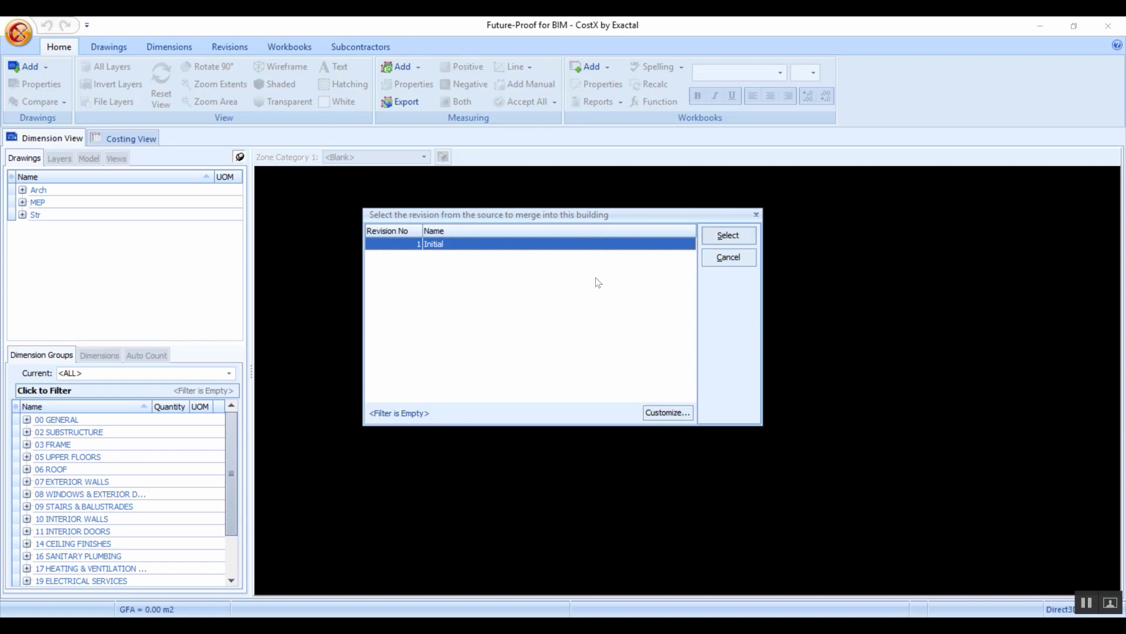
click(728, 235)
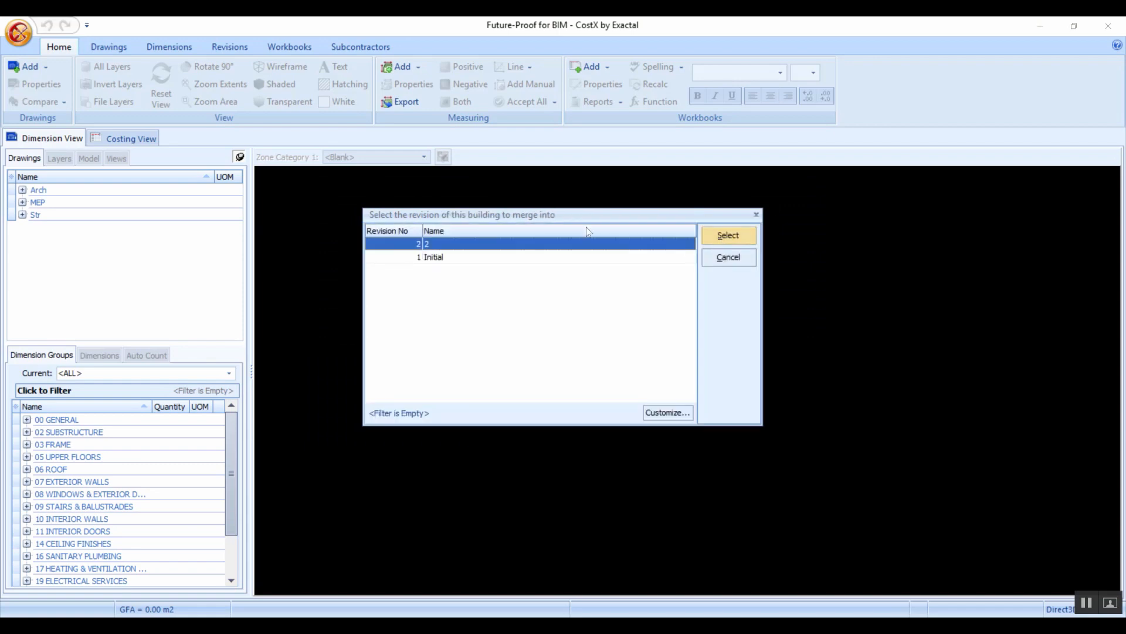
Step: Merge into revision 2 of the open building, with like drawings and like dimension groups merged and merged objects unlocked
click(482, 258)
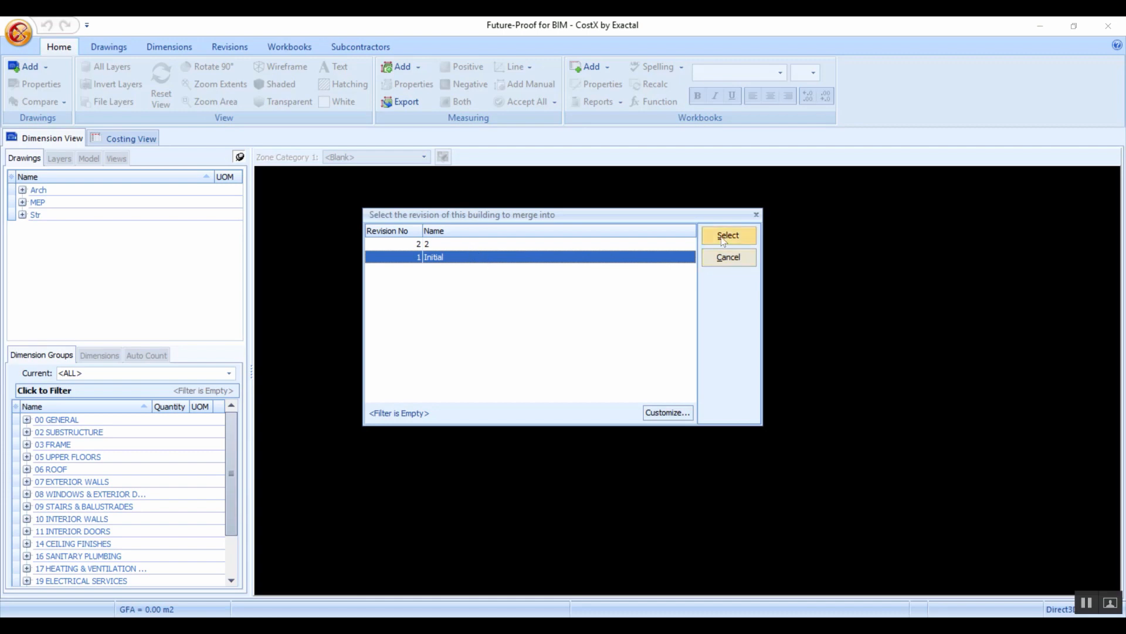
click(560, 244)
click(737, 238)
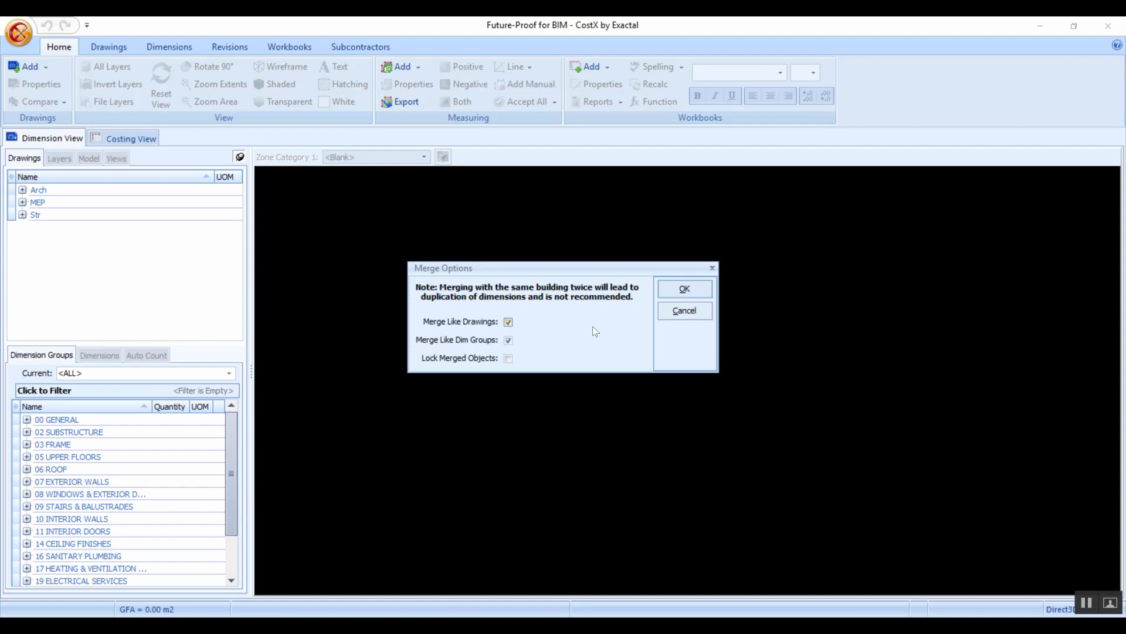
click(685, 290)
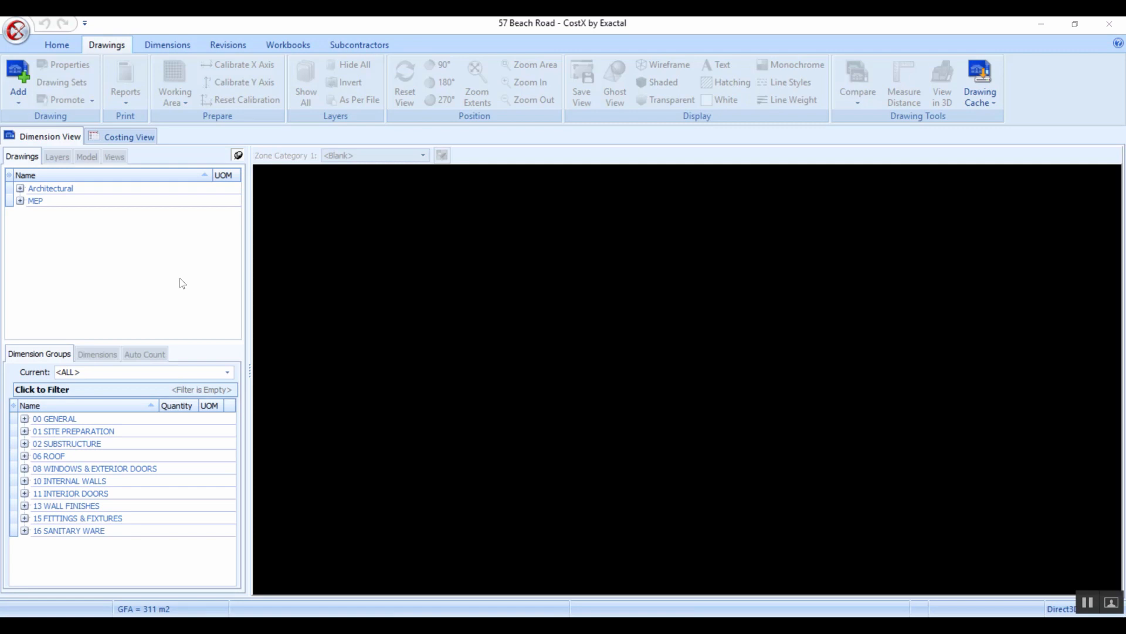
Step: Examine the drawings in the MEP and Architectural folders of the 57 Beach Road building, leaving both folders collapsed
click(20, 201)
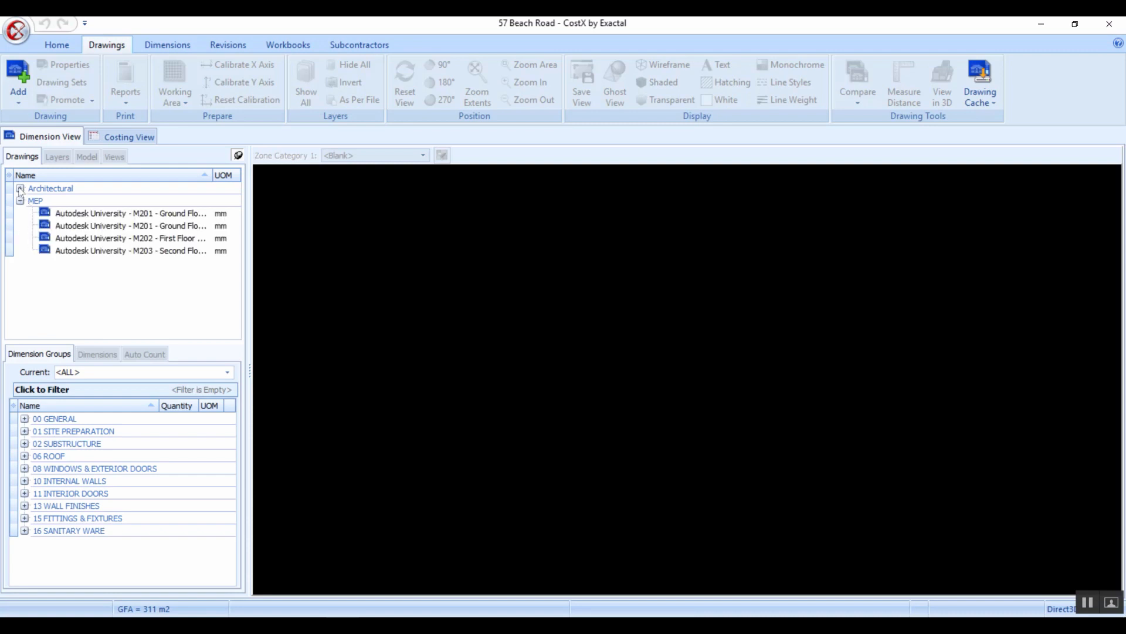
click(20, 188)
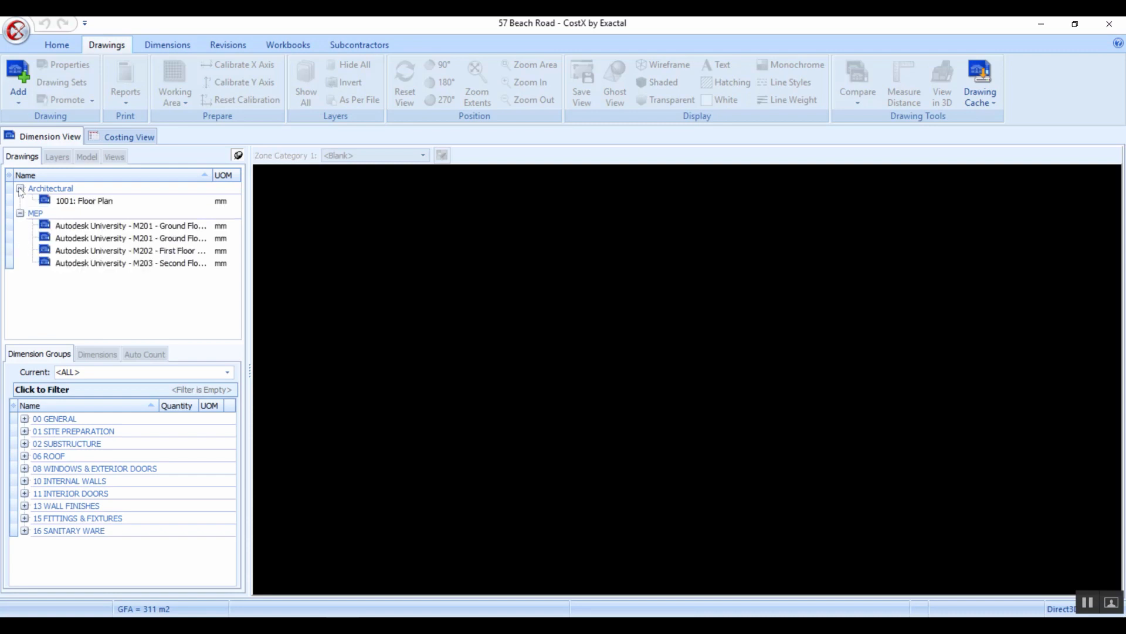
click(20, 188)
click(20, 201)
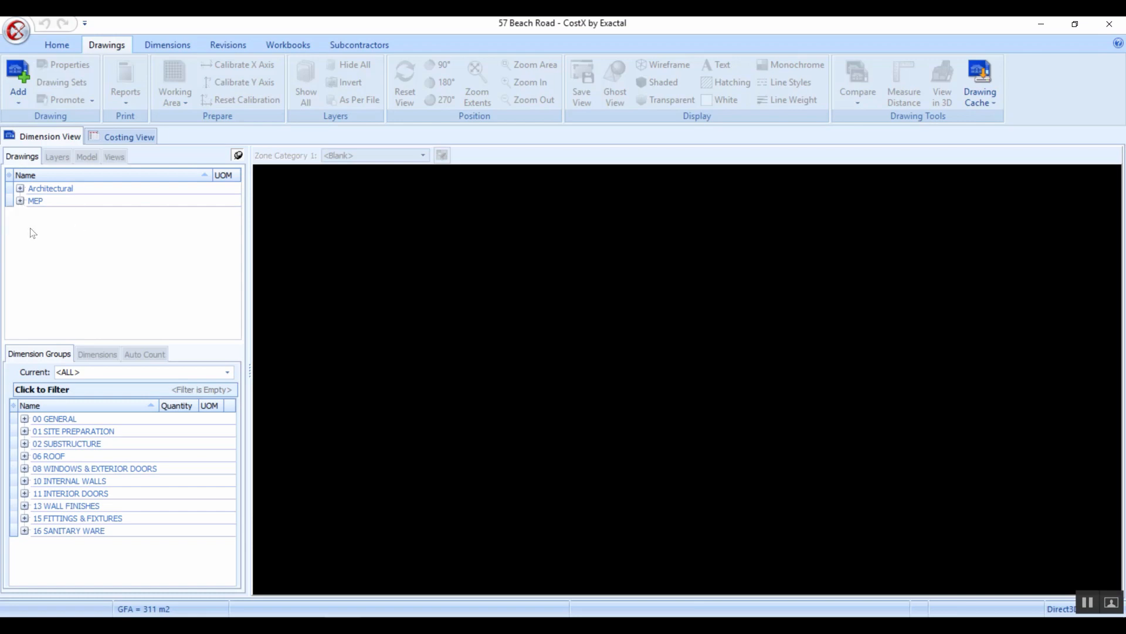
Step: Choose the five Autodesk University structural drawing files from S-1-1 through S-3-0 to add to the building
click(20, 72)
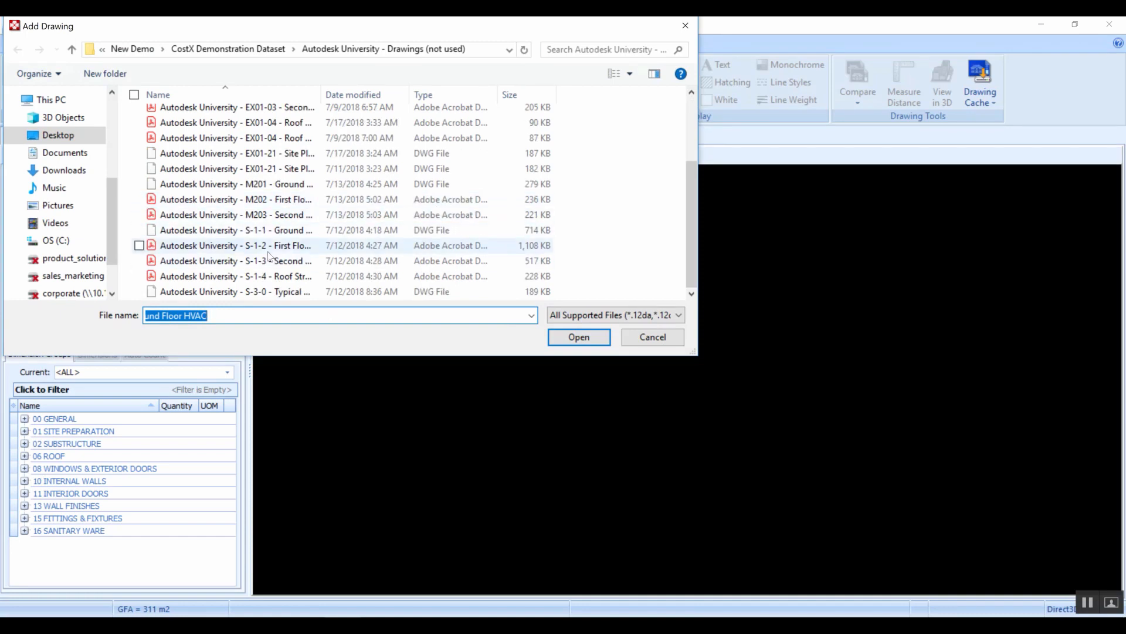
click(190, 236)
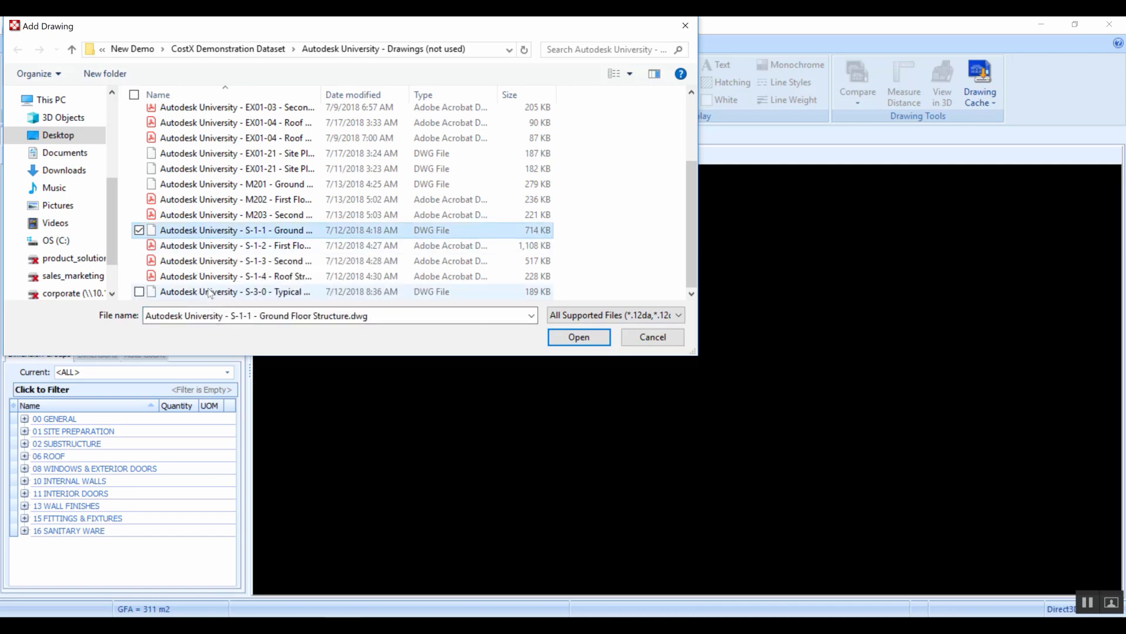
ctrl+click(208, 247)
ctrl+click(210, 291)
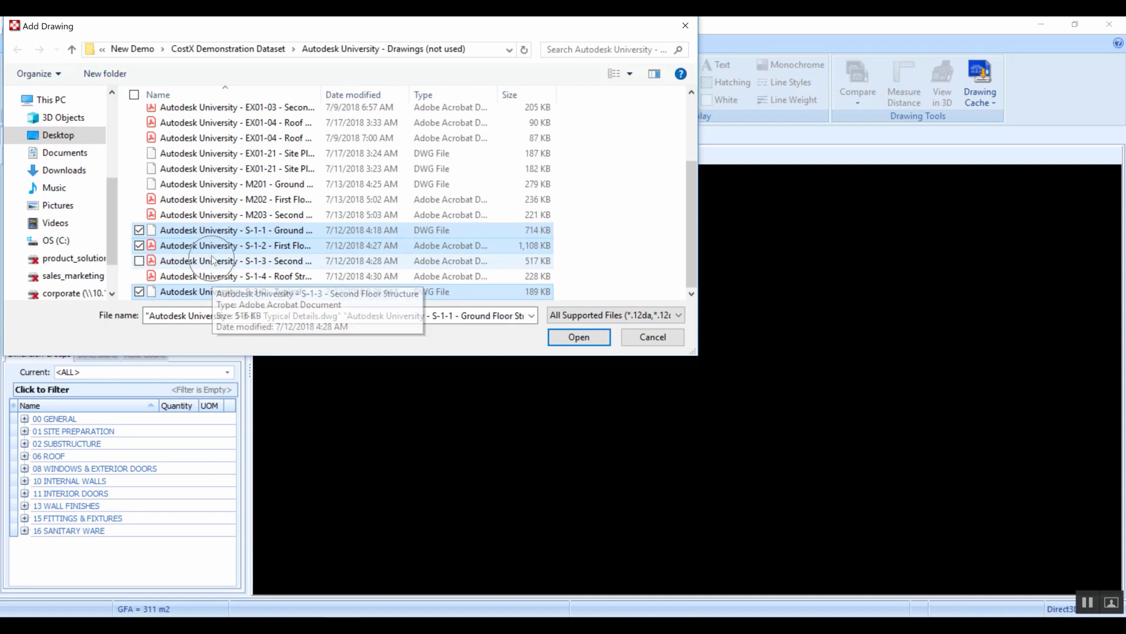
click(211, 232)
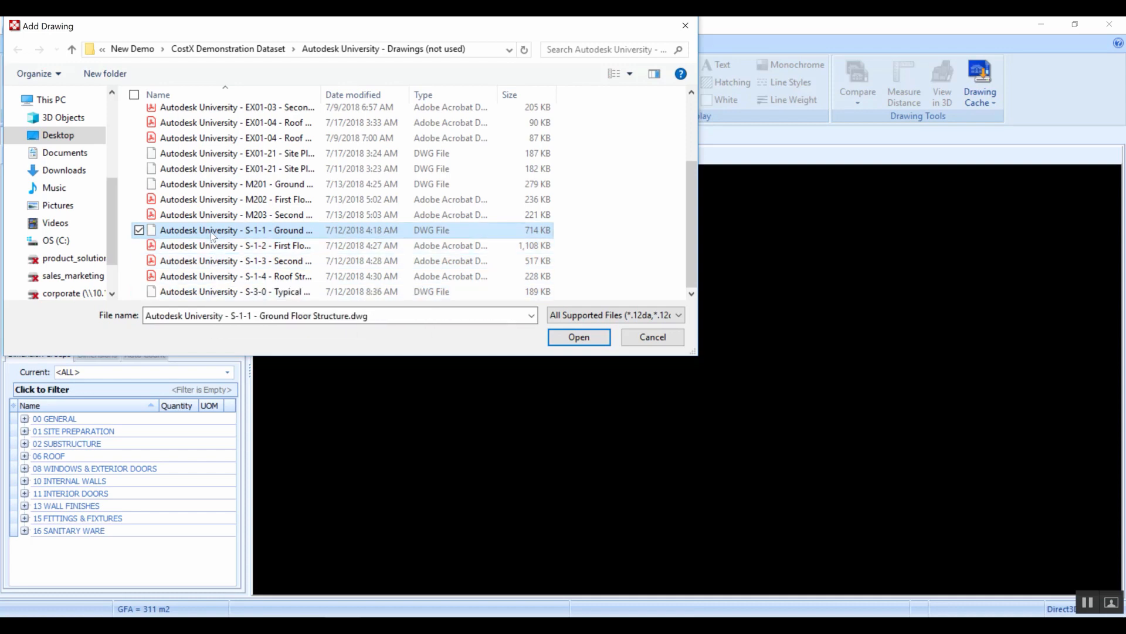
shift+click(215, 291)
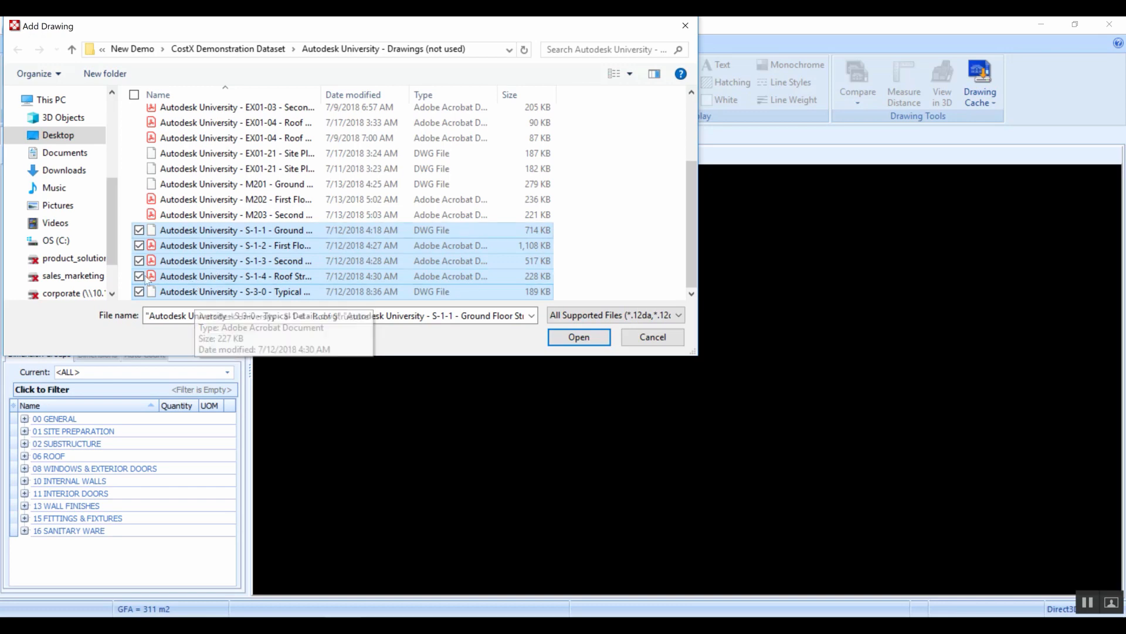
click(581, 336)
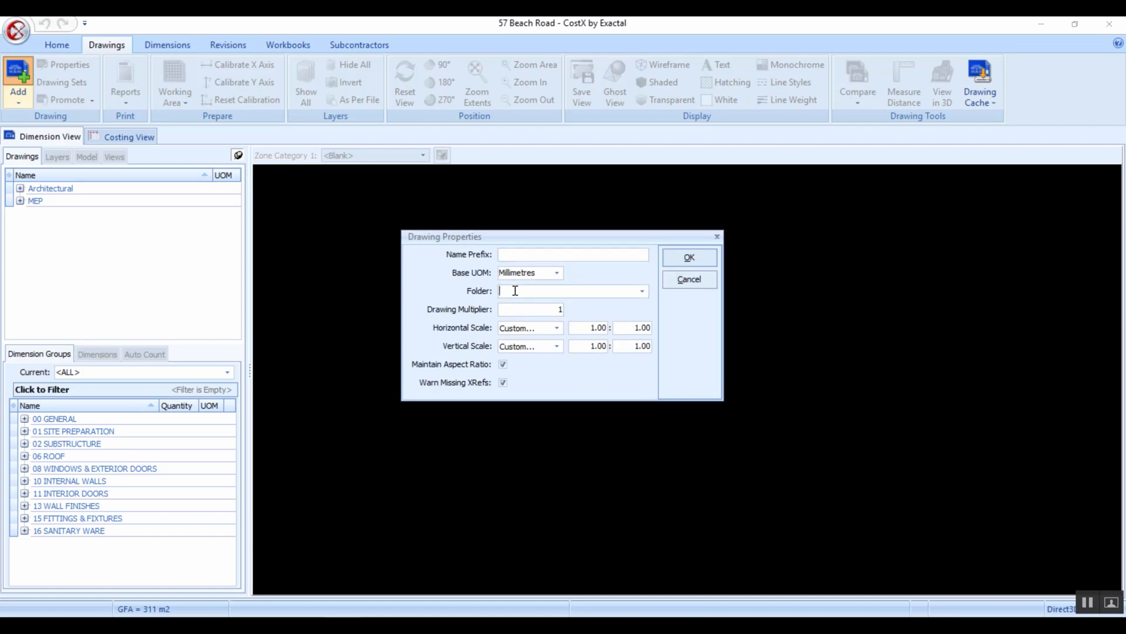
Step: Assign the new drawings to a folder named Structural and confirm their properties
click(515, 291)
text(Struc)
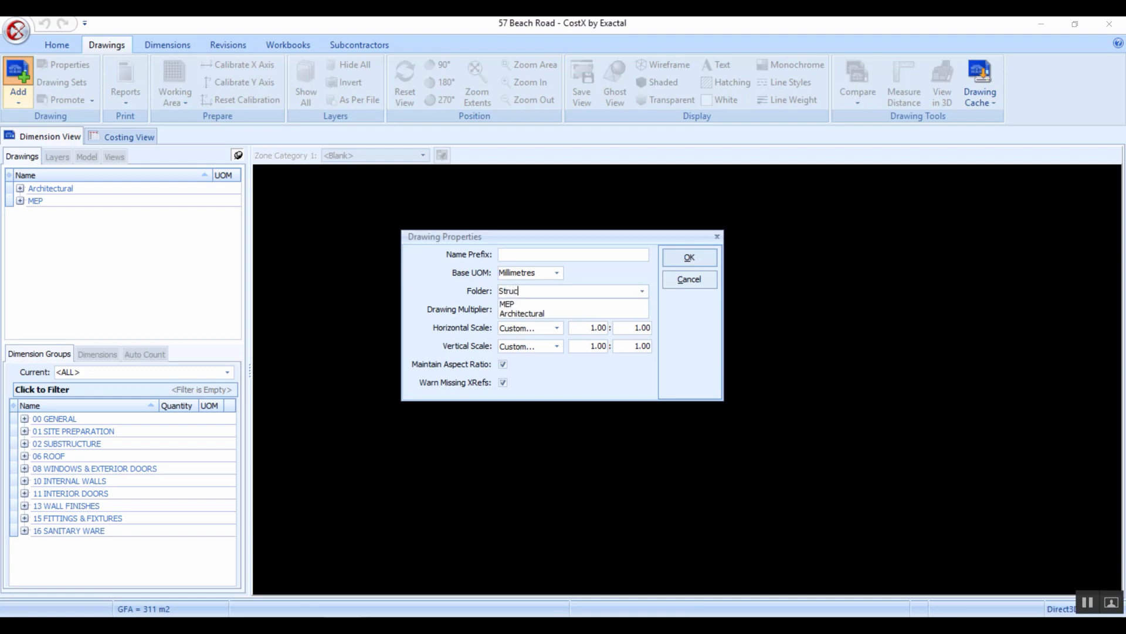
text(tural)
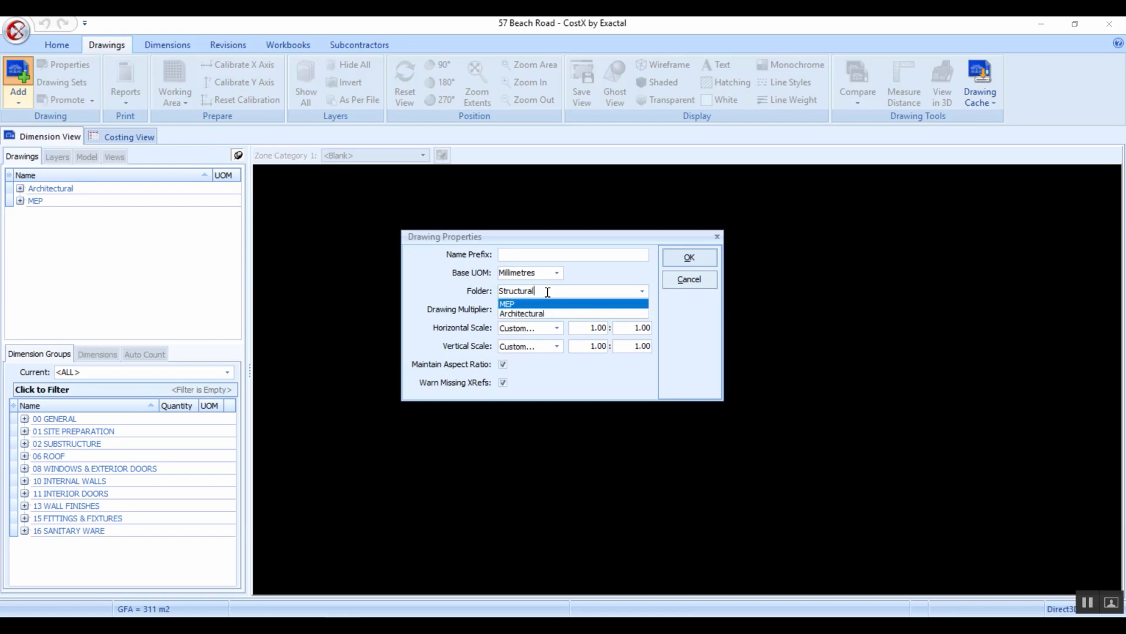
click(696, 260)
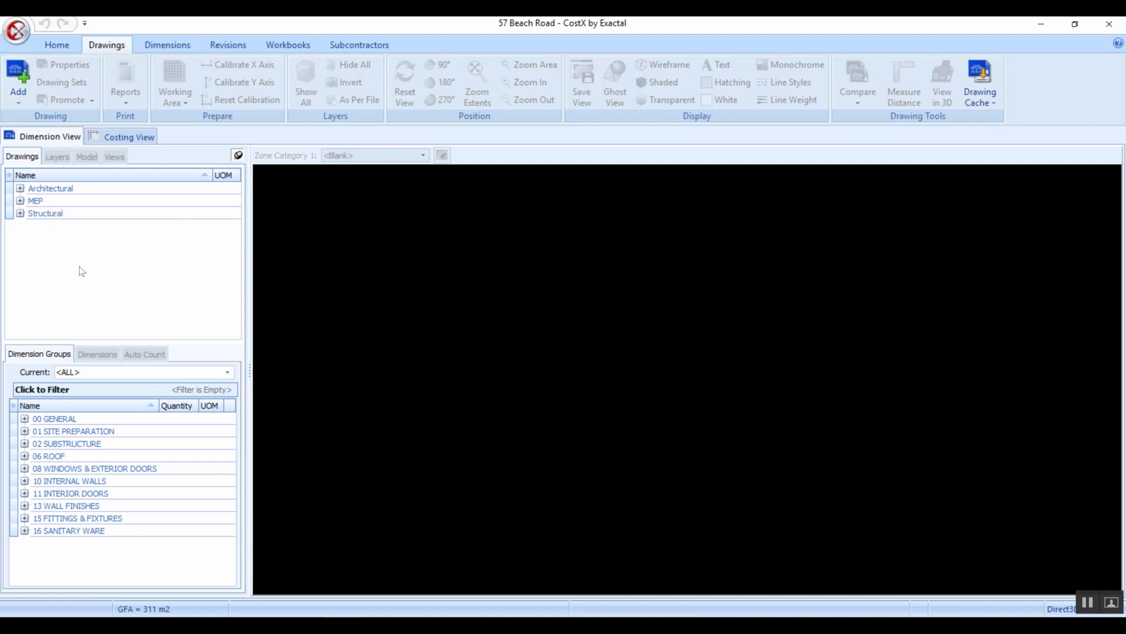
Step: Examine the drawings in the Structural and MEP folders, leaving both folders collapsed
click(21, 213)
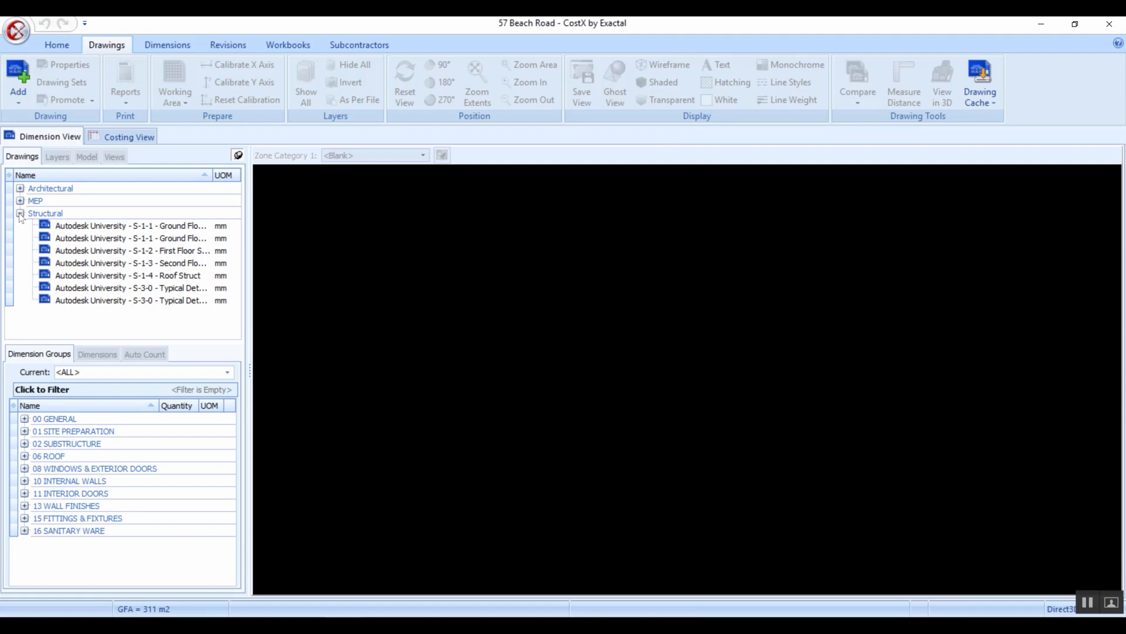
click(20, 214)
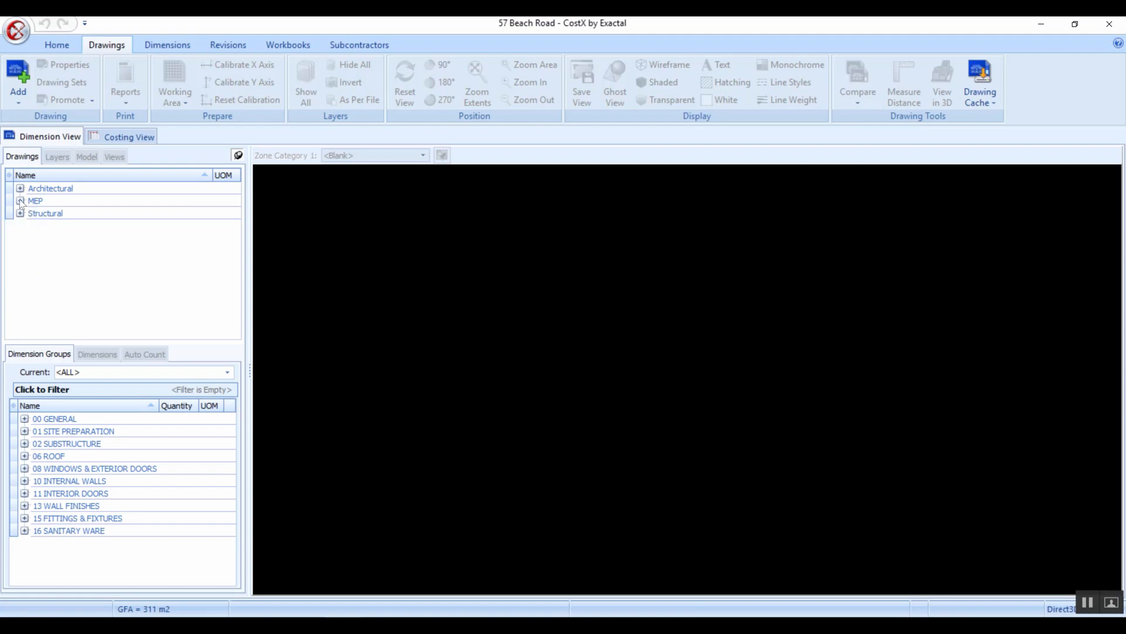
click(21, 200)
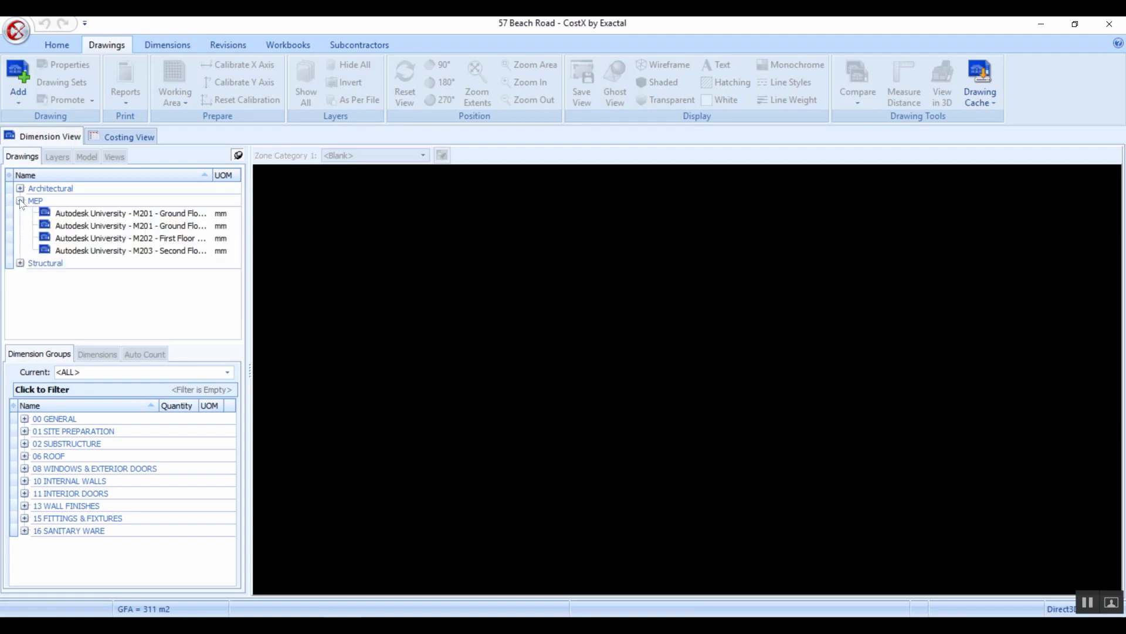
click(21, 200)
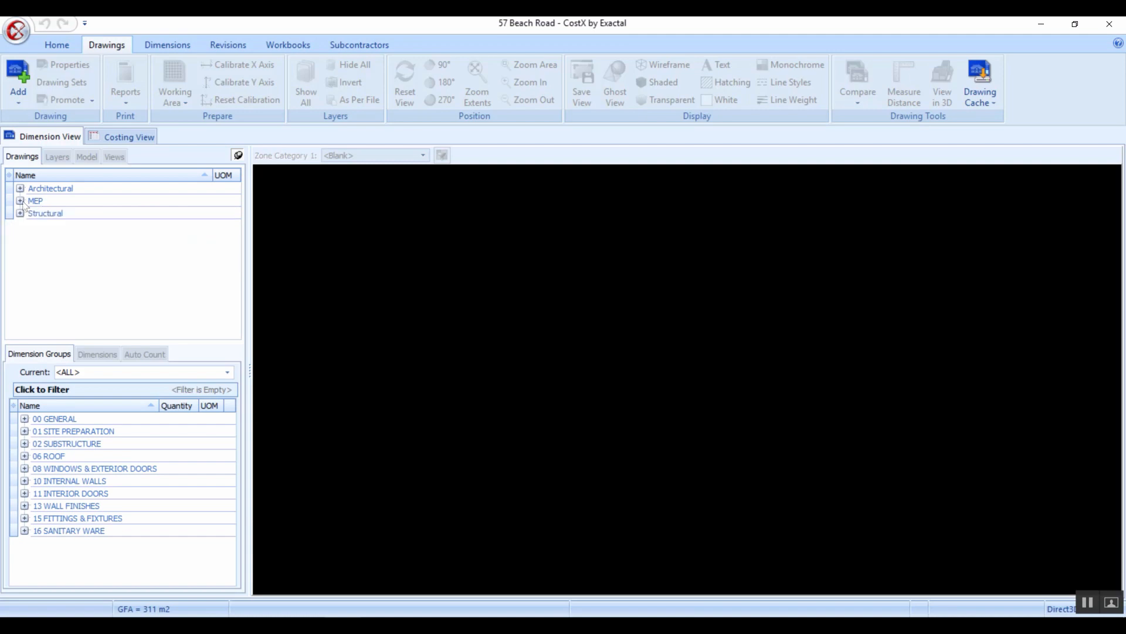
click(21, 201)
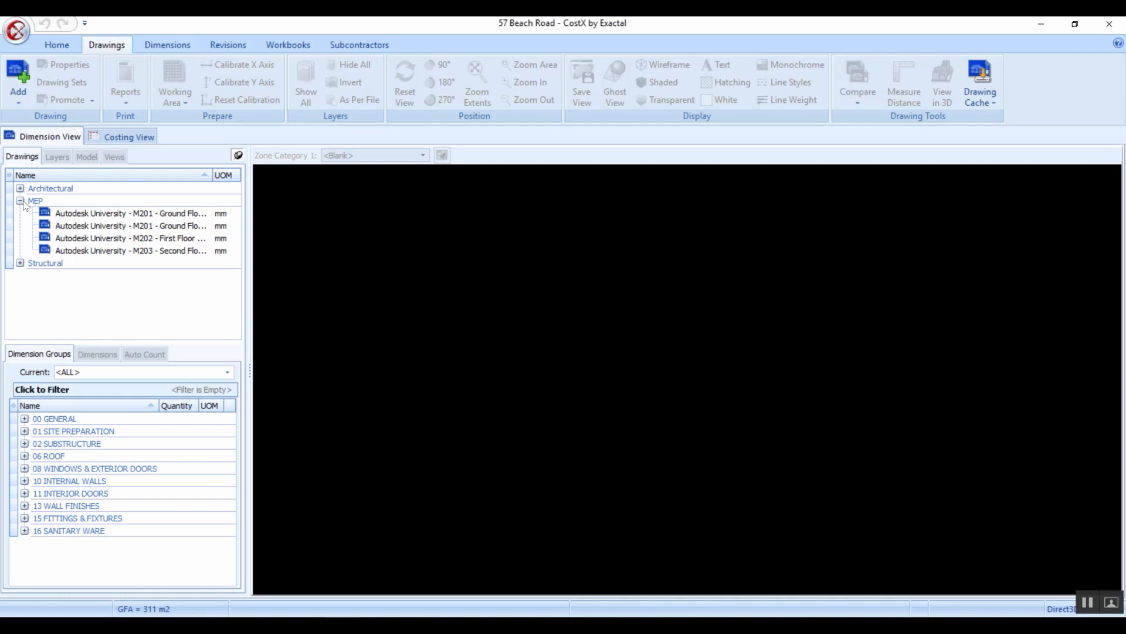
click(21, 201)
Step: Change the folder of the MEP drawings to the subfolder MEP\HVAC
right_click(36, 203)
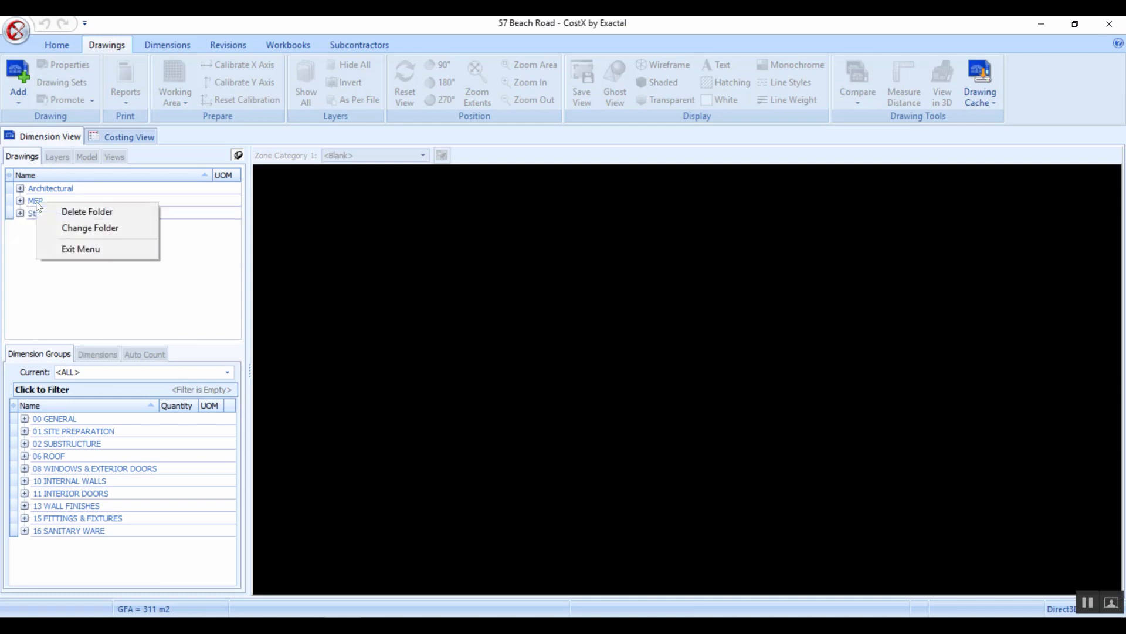
click(76, 228)
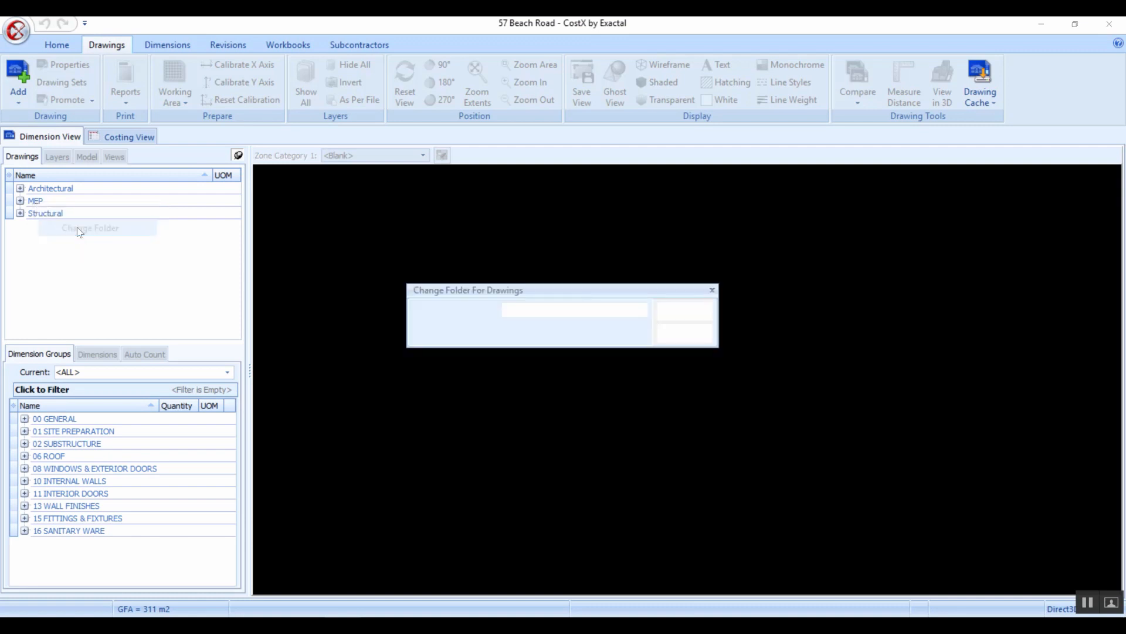
click(528, 309)
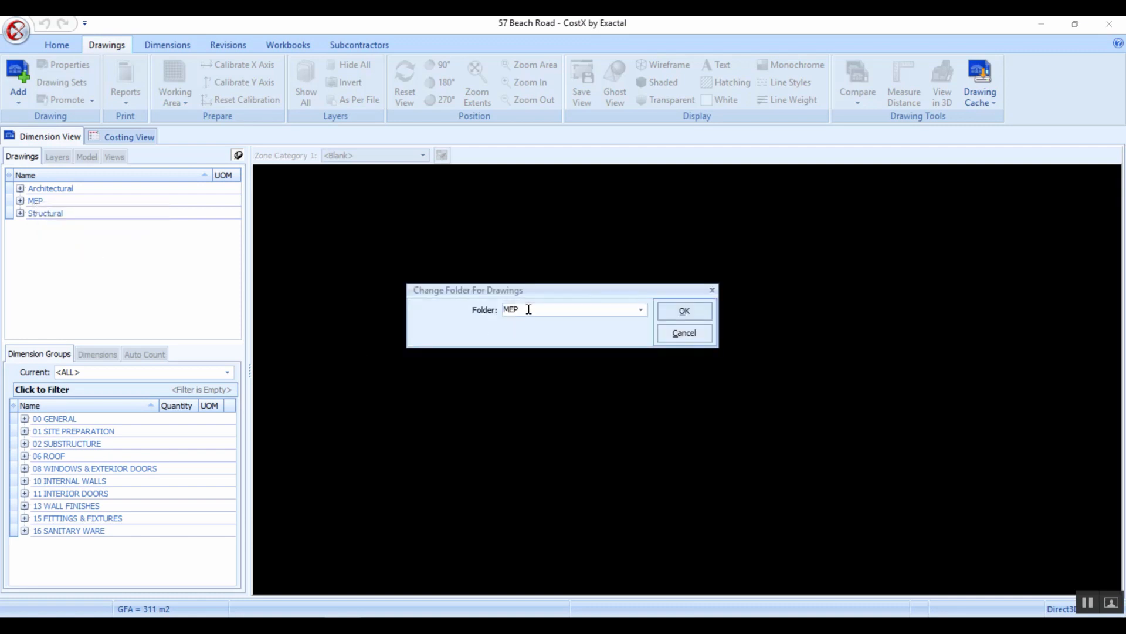
text(\)
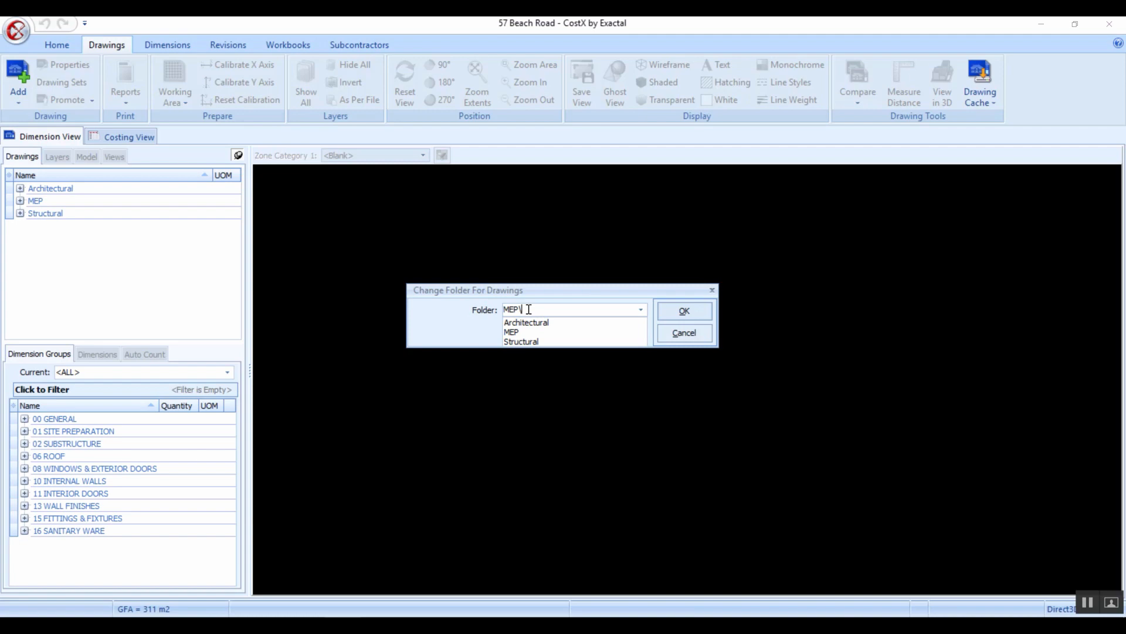
text(HAV)
text(C)
key(BackSpace)
key(BackSpace)
key(BackSpace)
text(VAC)
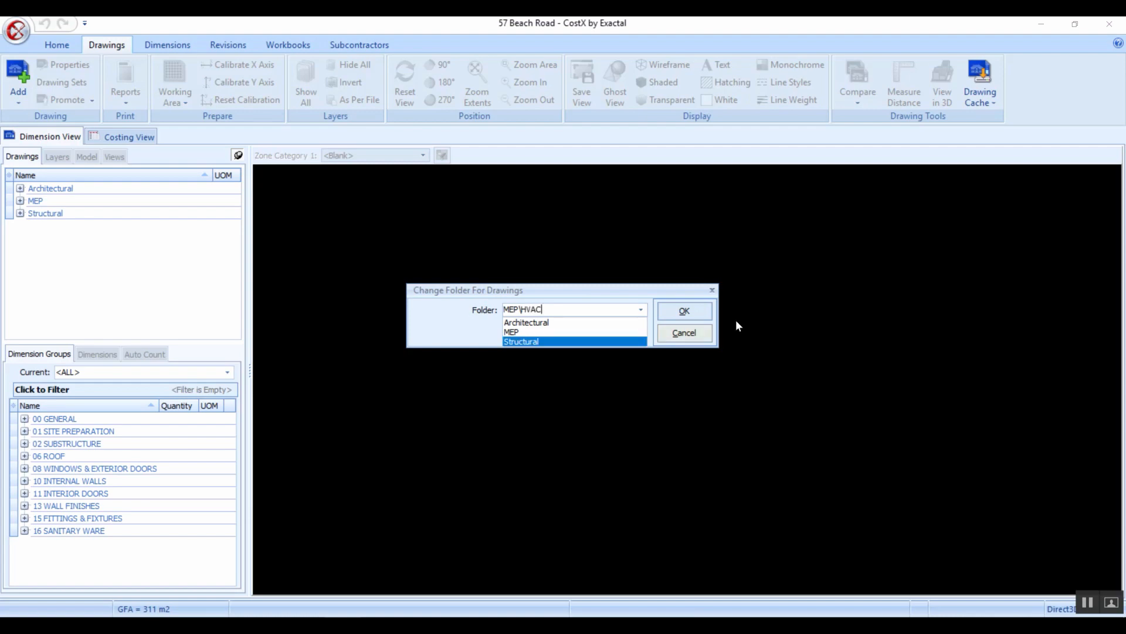
click(685, 311)
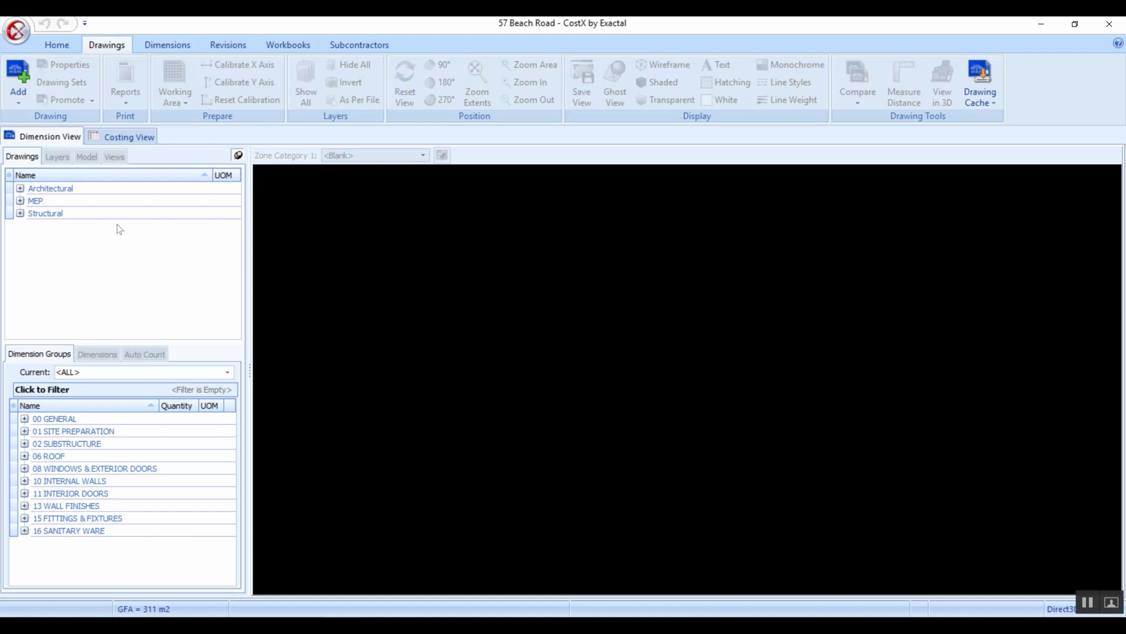
Step: Check the HVAC subfolder inside the MEP folder, leaving both collapsed
click(20, 201)
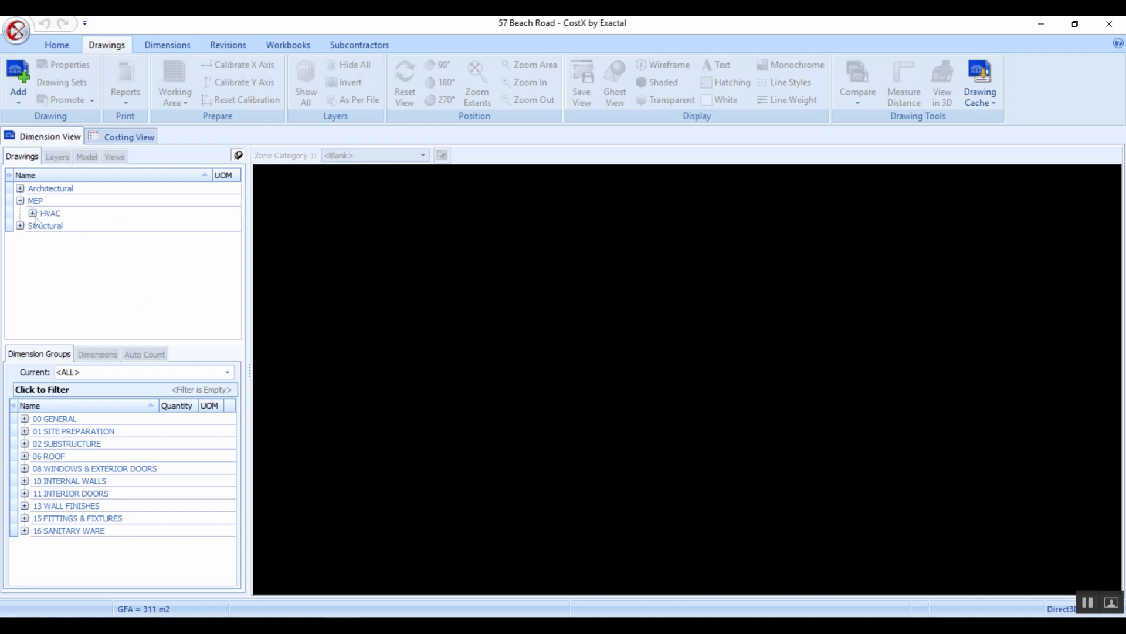
click(33, 214)
click(33, 213)
click(20, 201)
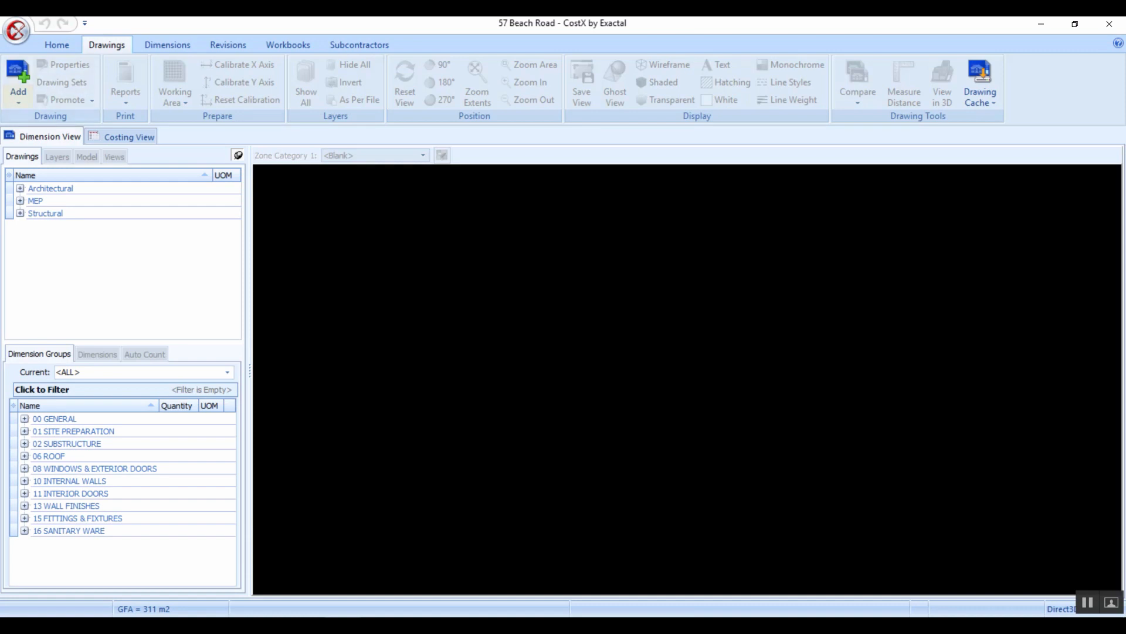
Step: Open the building's properties and read through the Drawing Register Report to its end and back to the start
click(18, 31)
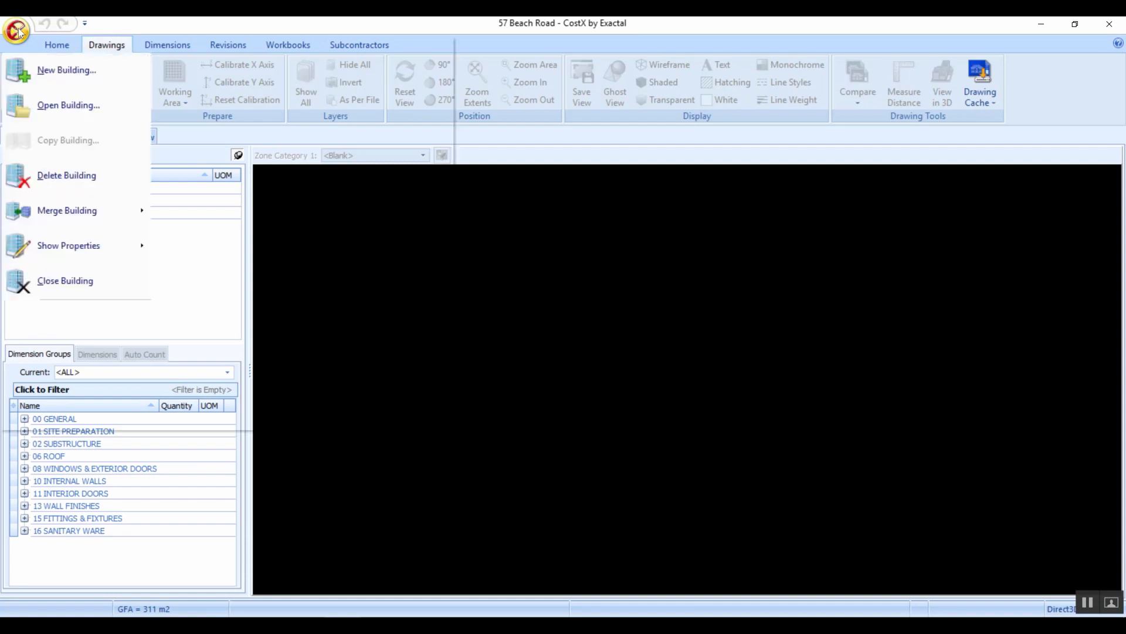
mouse_move(52, 245)
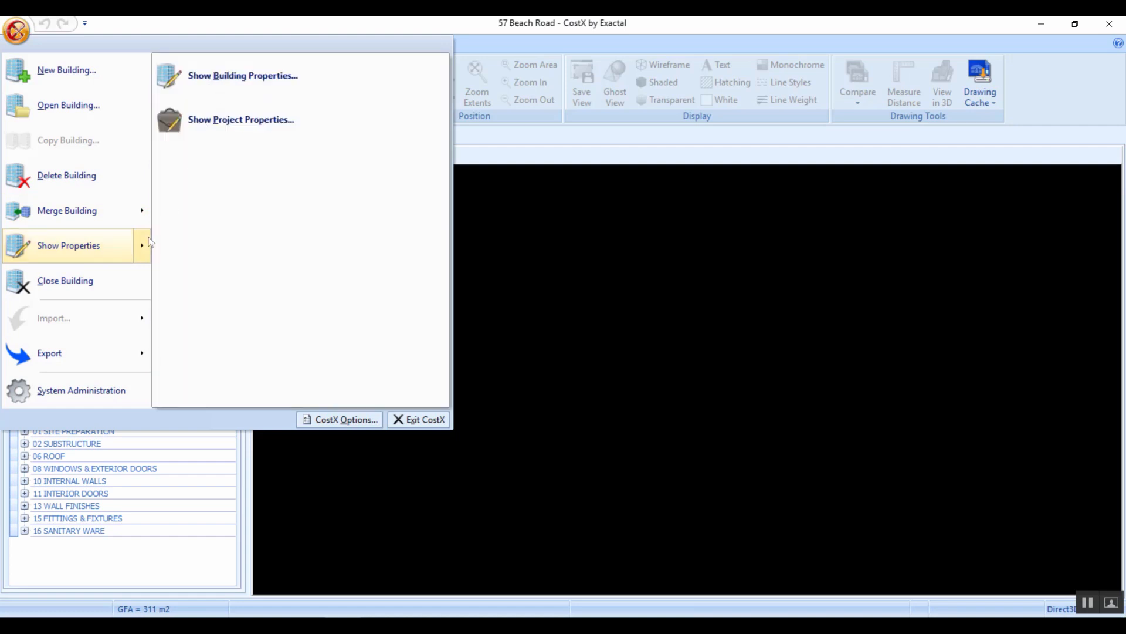
click(94, 245)
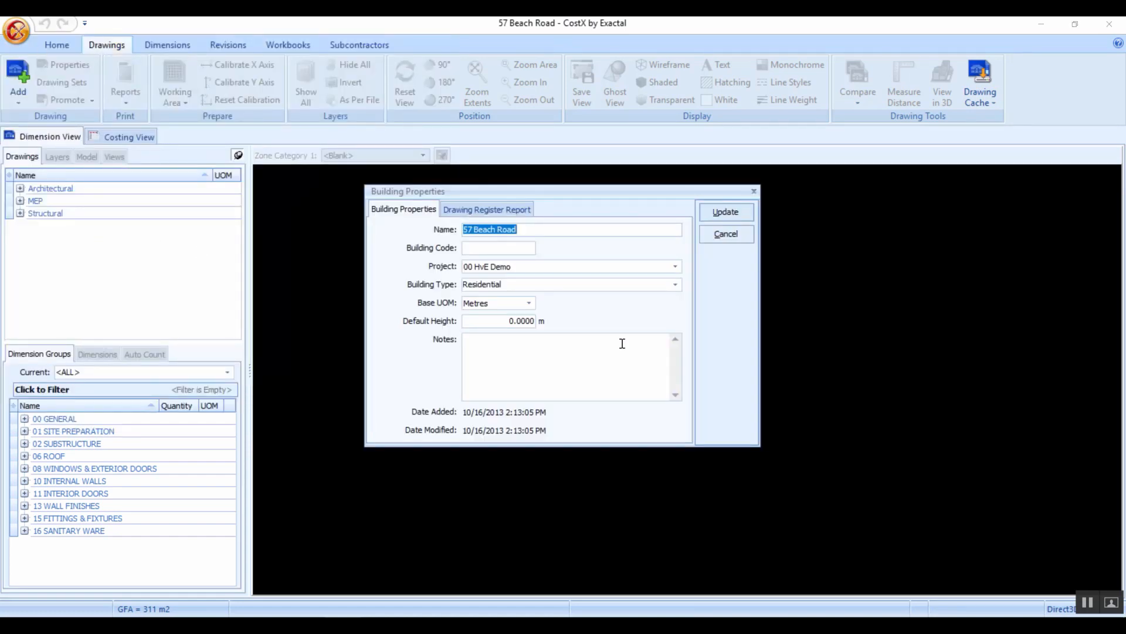
click(491, 212)
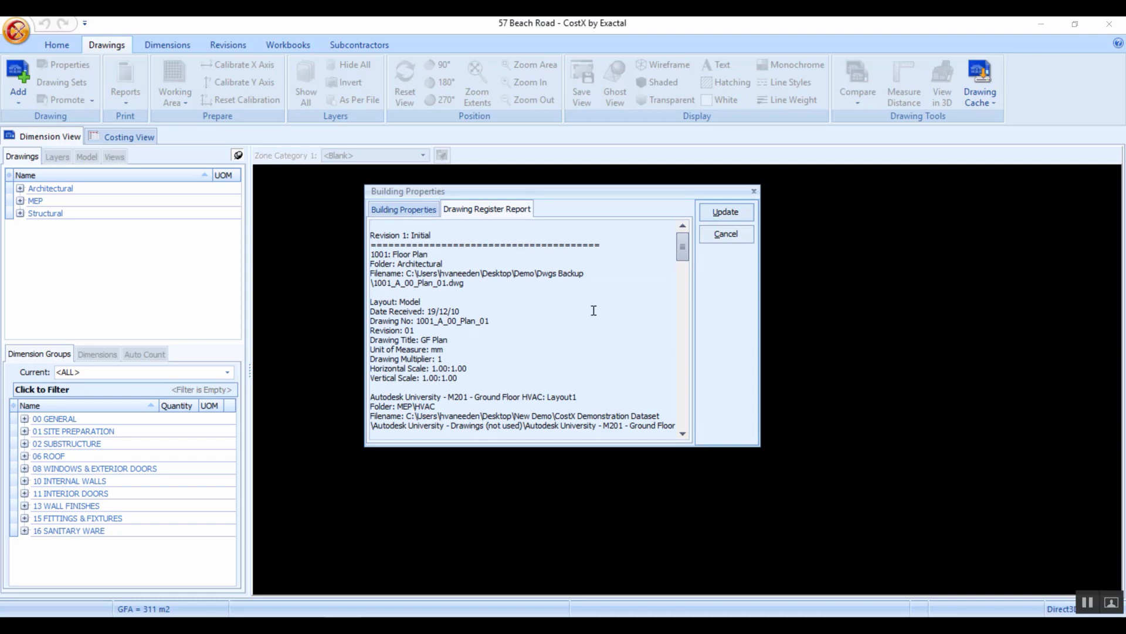
scroll(594, 310, down, 10)
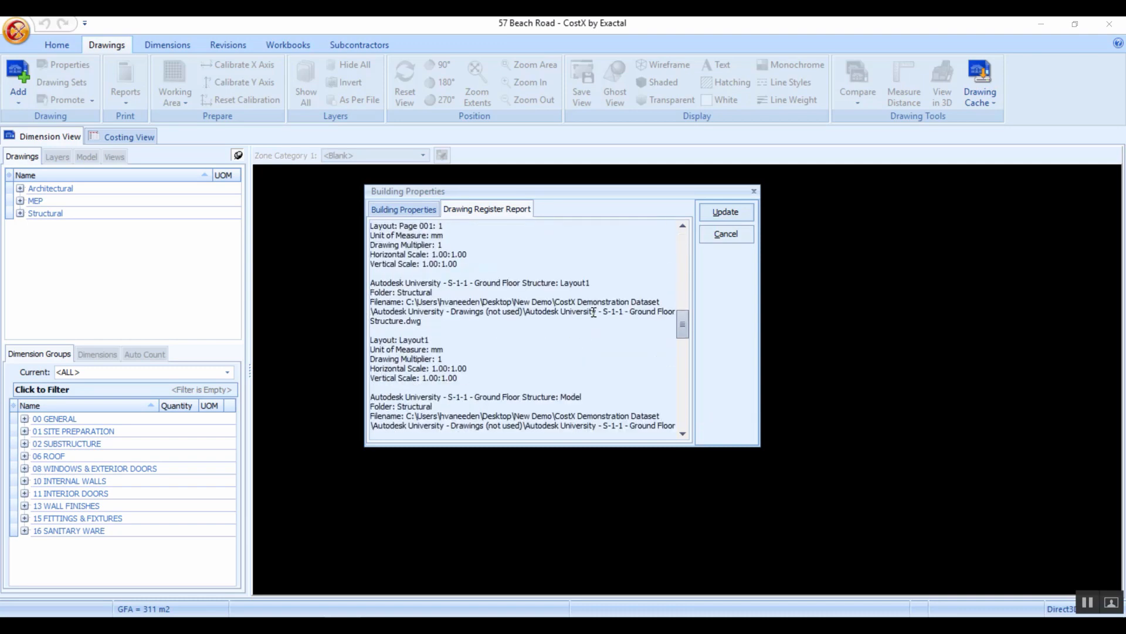
scroll(594, 312, down, 8)
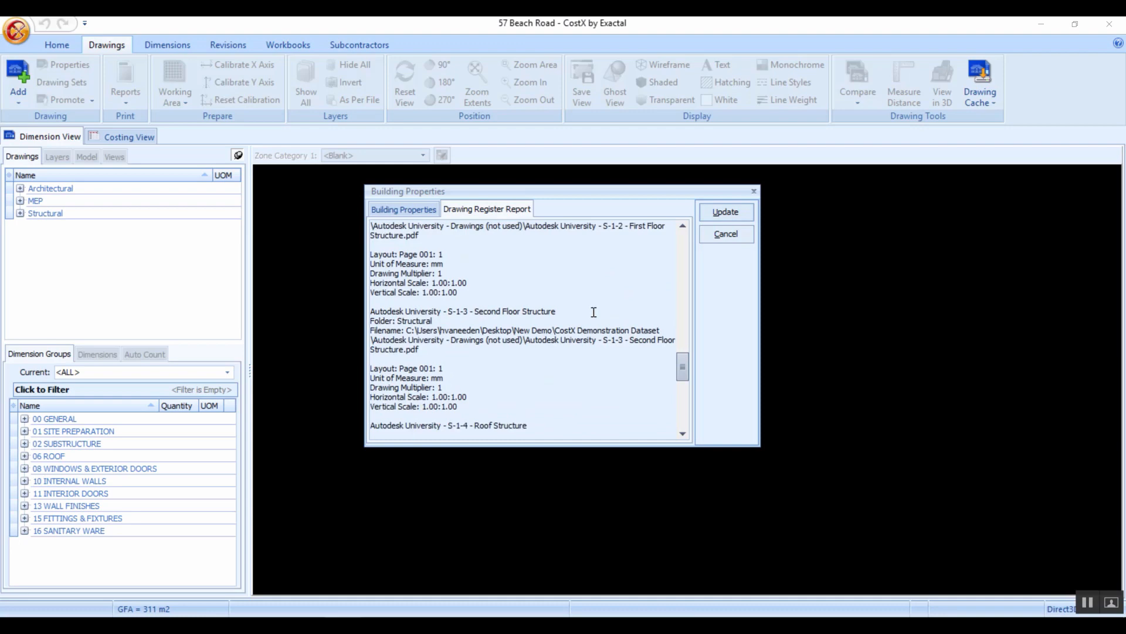
scroll(594, 311, down, 8)
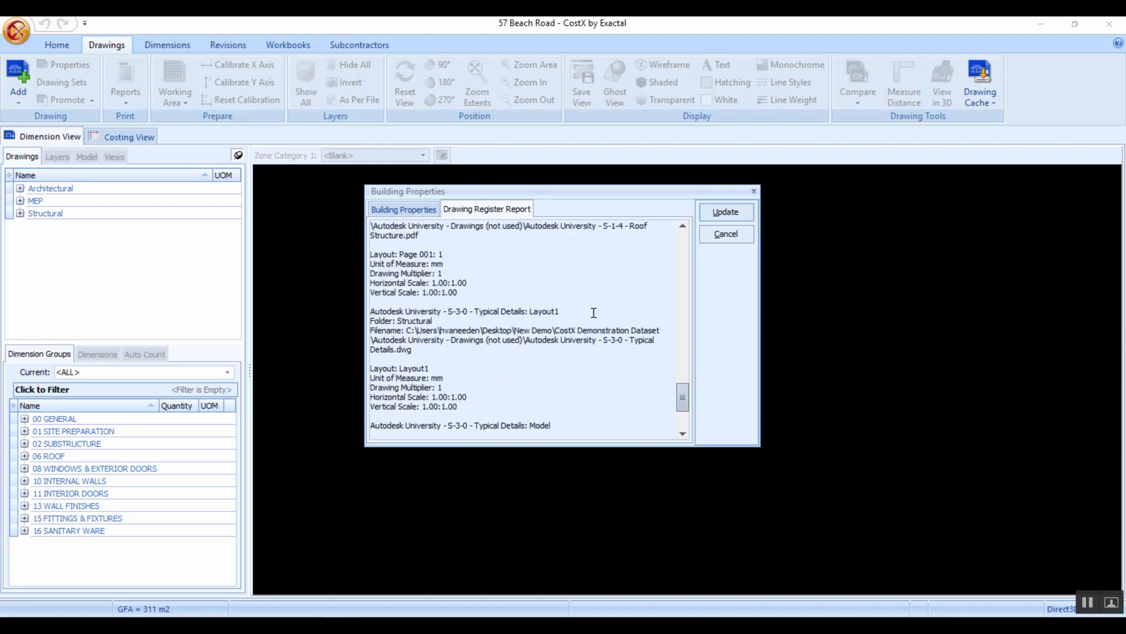
scroll(594, 312, down, 4)
scroll(594, 312, up, 1)
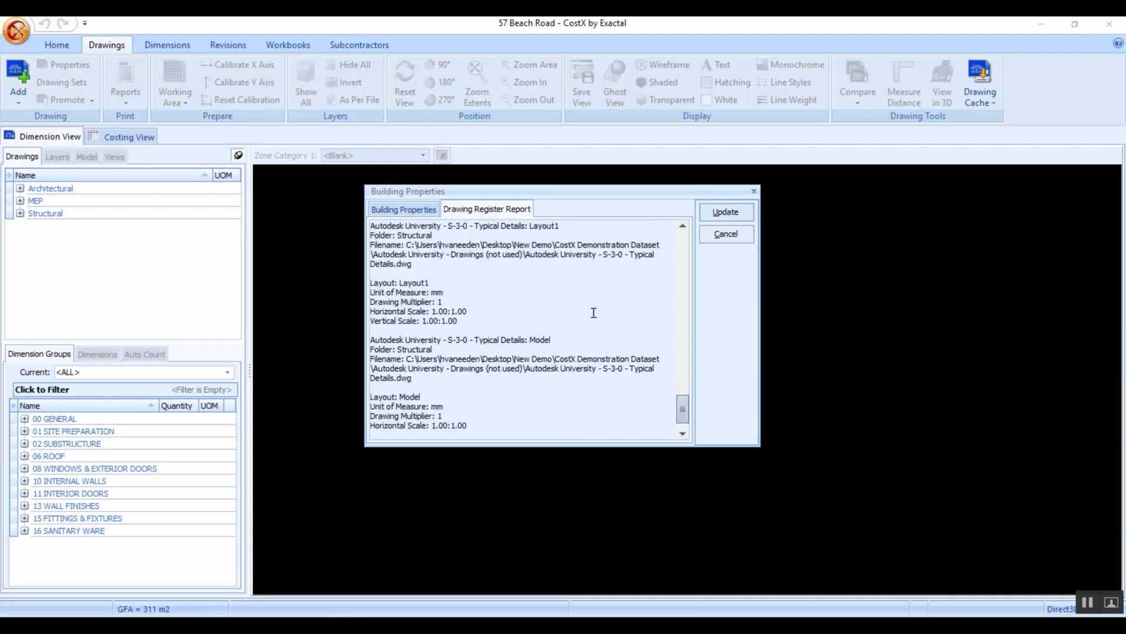
scroll(594, 312, up, 10)
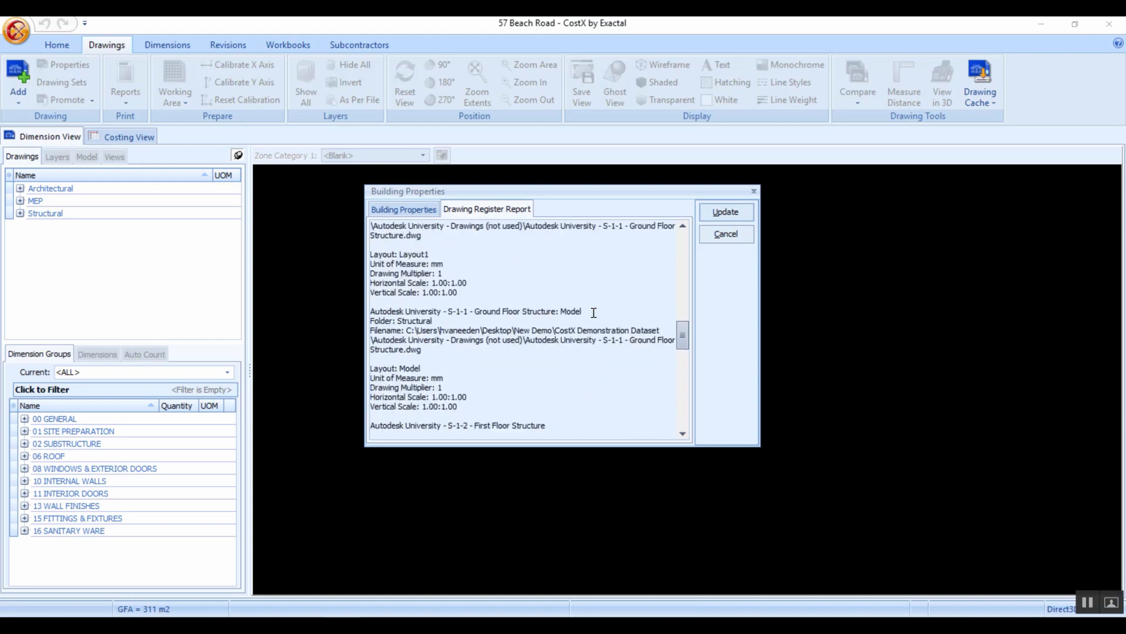
scroll(594, 312, up, 8)
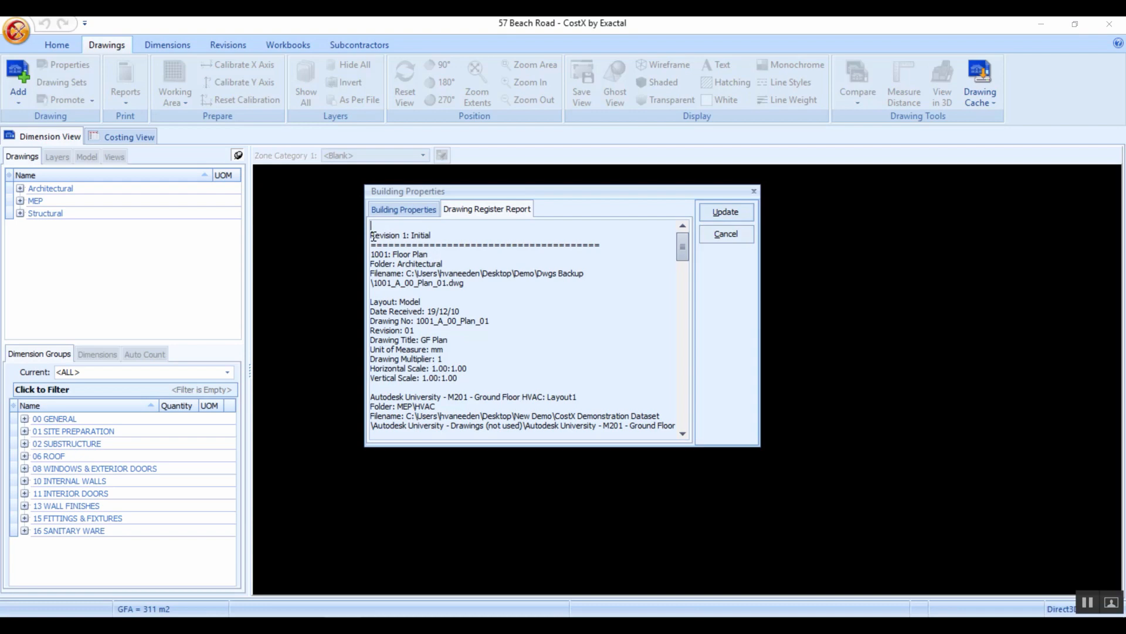
Step: Highlight the opening entries of the Drawing Register Report, and close the building properties without updating
drag(372, 236, 530, 426)
click(534, 345)
click(725, 235)
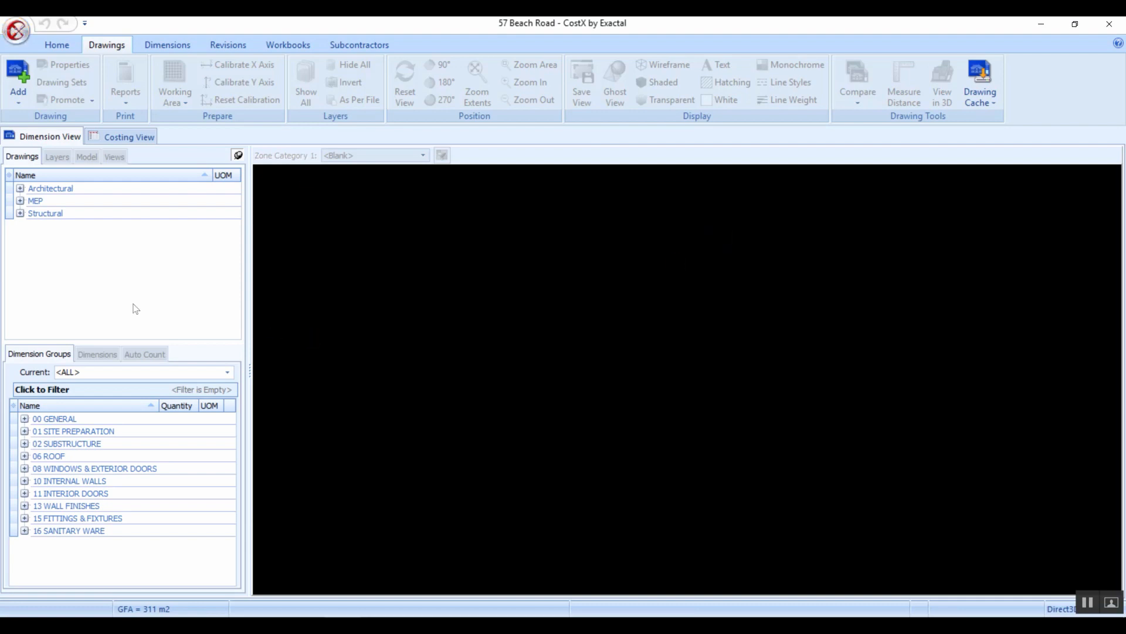
Step: Review the drawing properties of 1001: Floor Plan in the Architectural folder without updating them, and collapse the folder
click(20, 189)
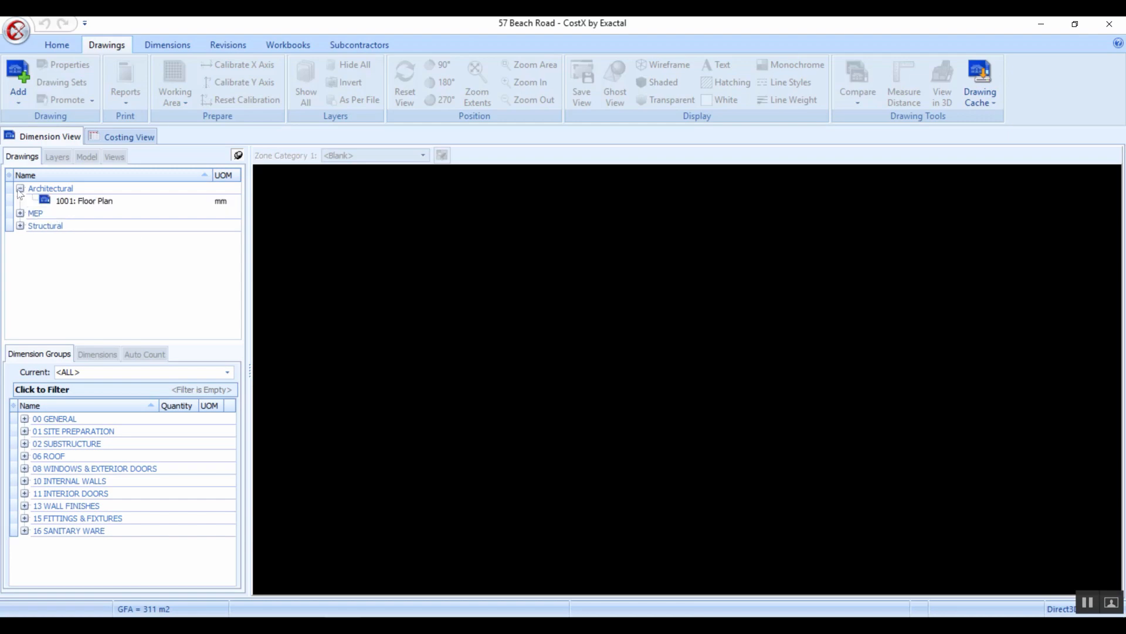
click(85, 202)
right_click(85, 202)
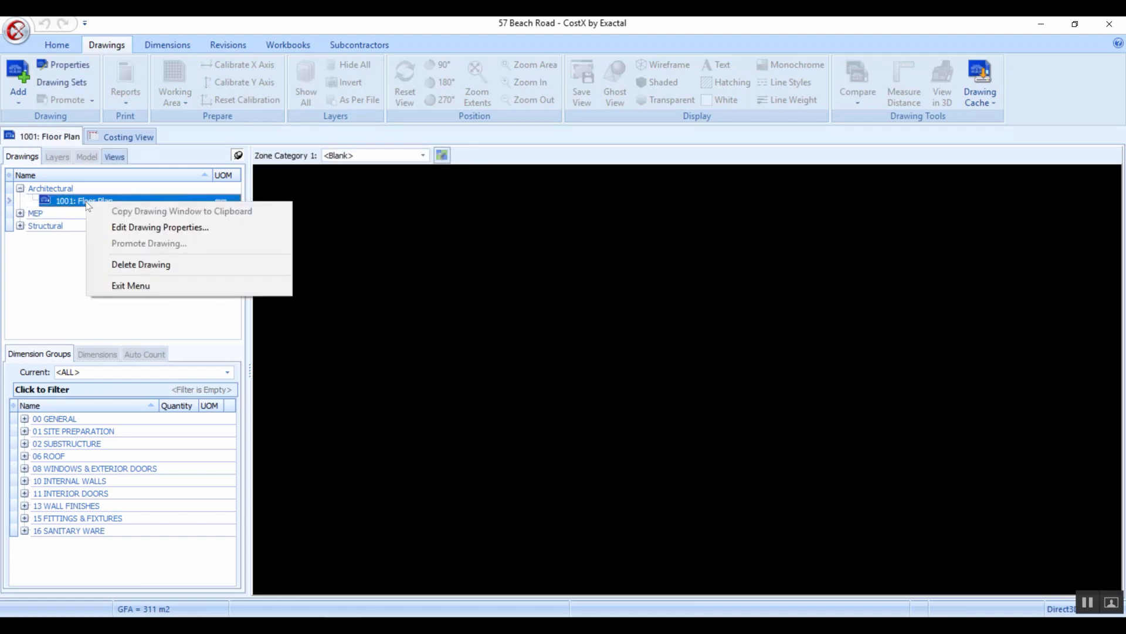
click(126, 228)
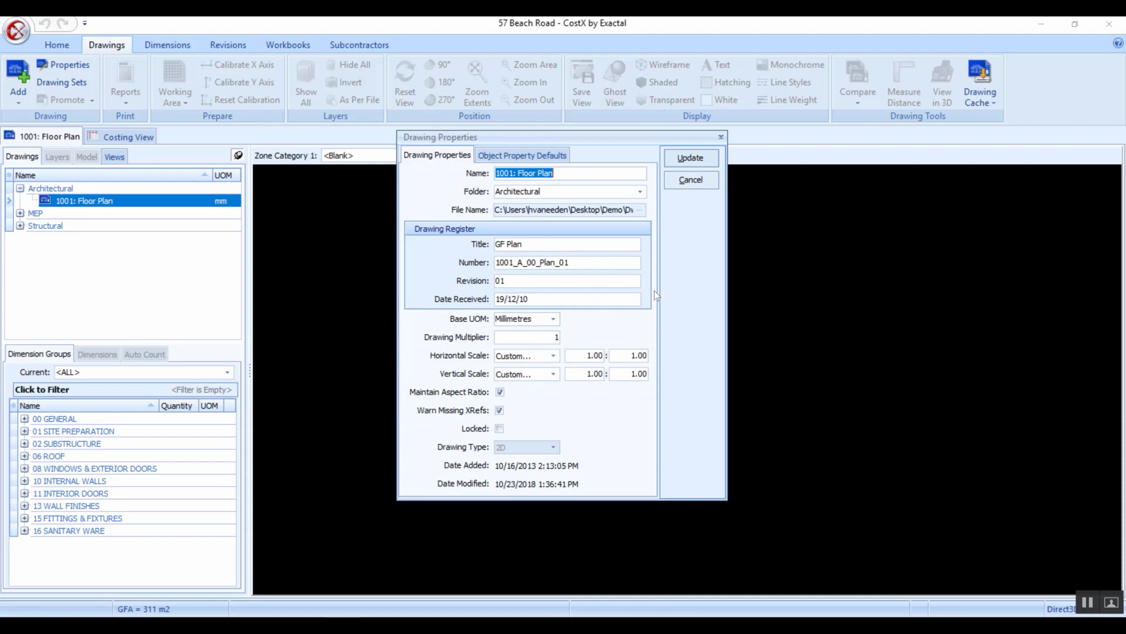
click(690, 181)
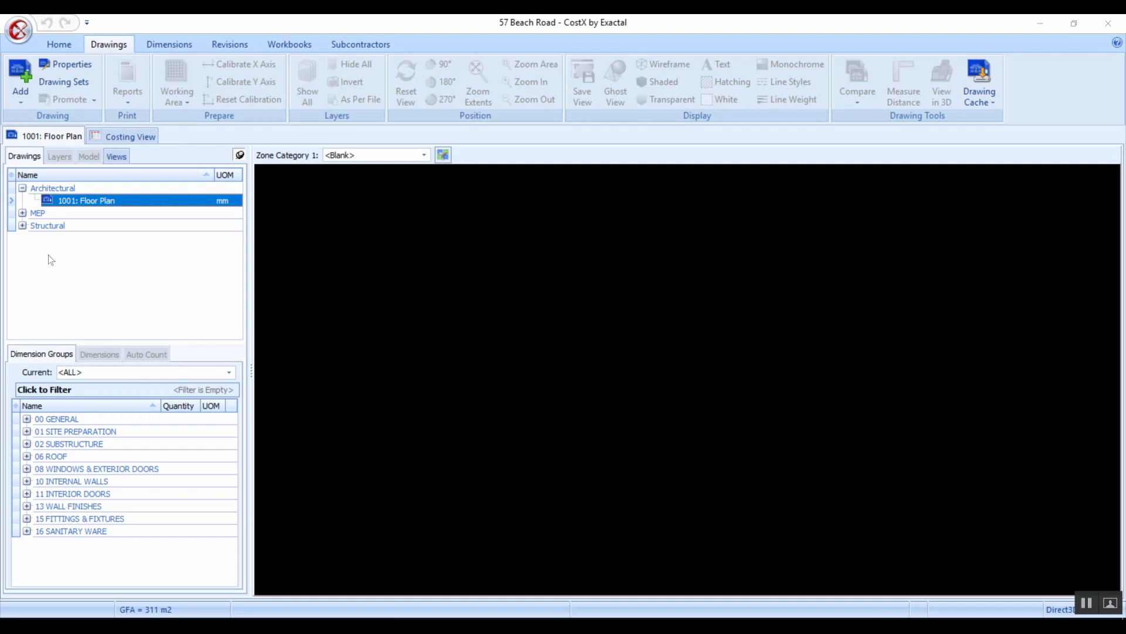
click(22, 188)
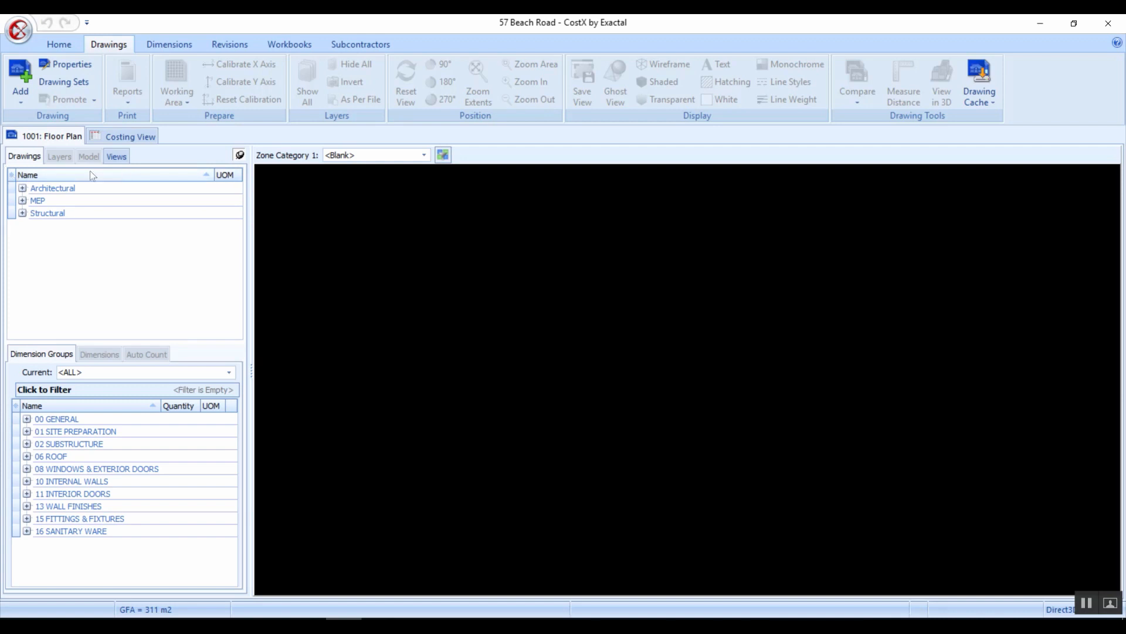
Step: Show the Multiplier and Scale columns in the drawings list and check them for the 1001: Floor Plan drawing
click(12, 175)
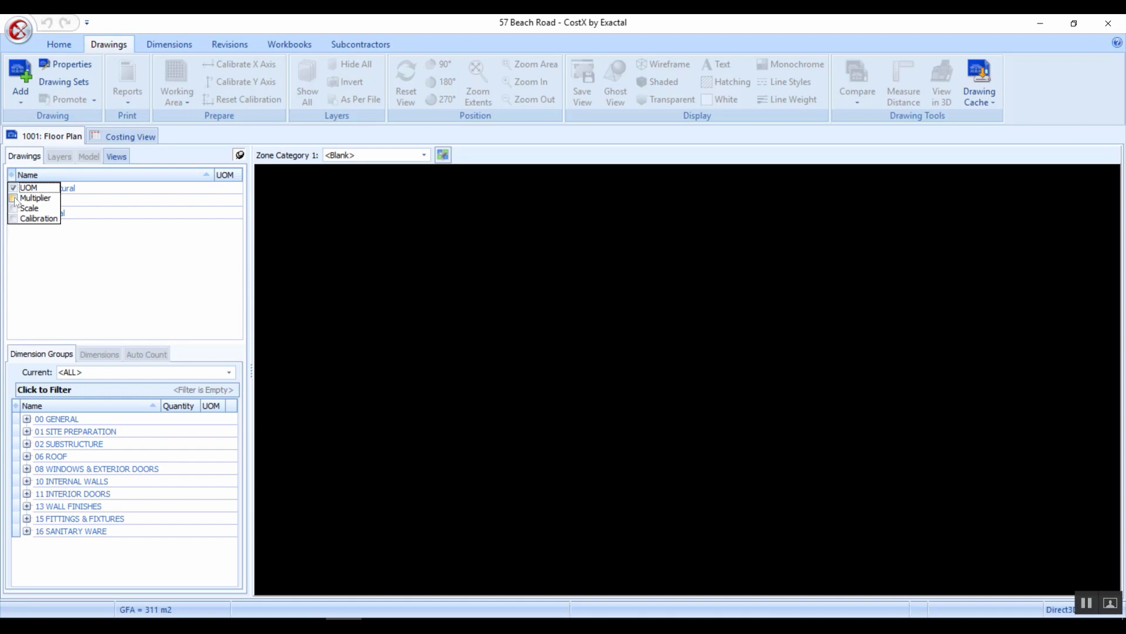
click(13, 199)
click(13, 208)
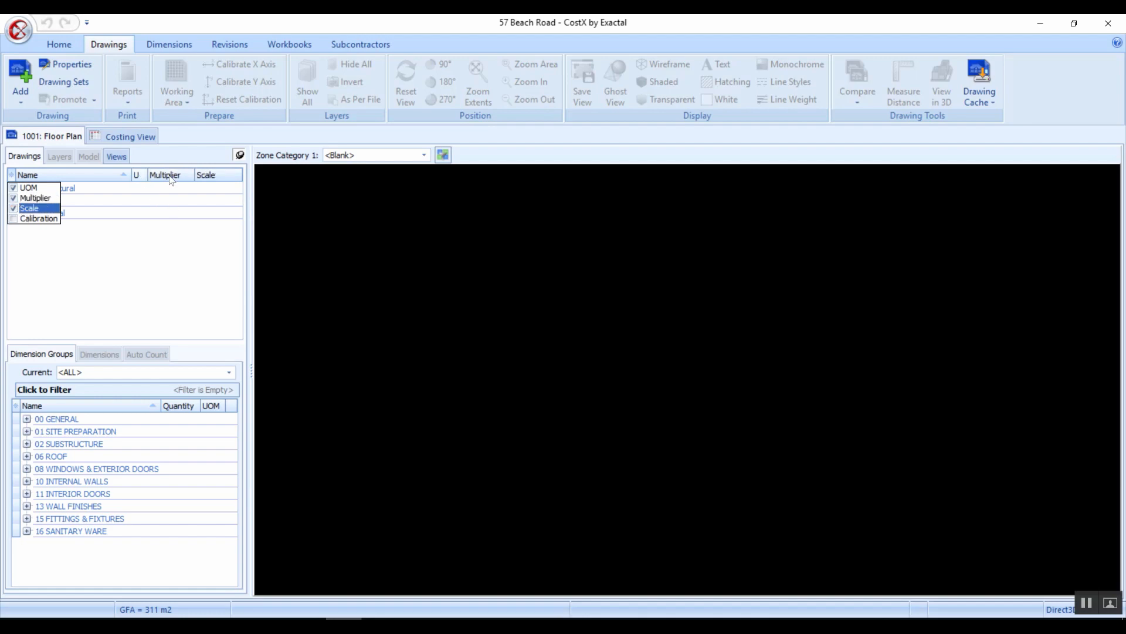
click(12, 175)
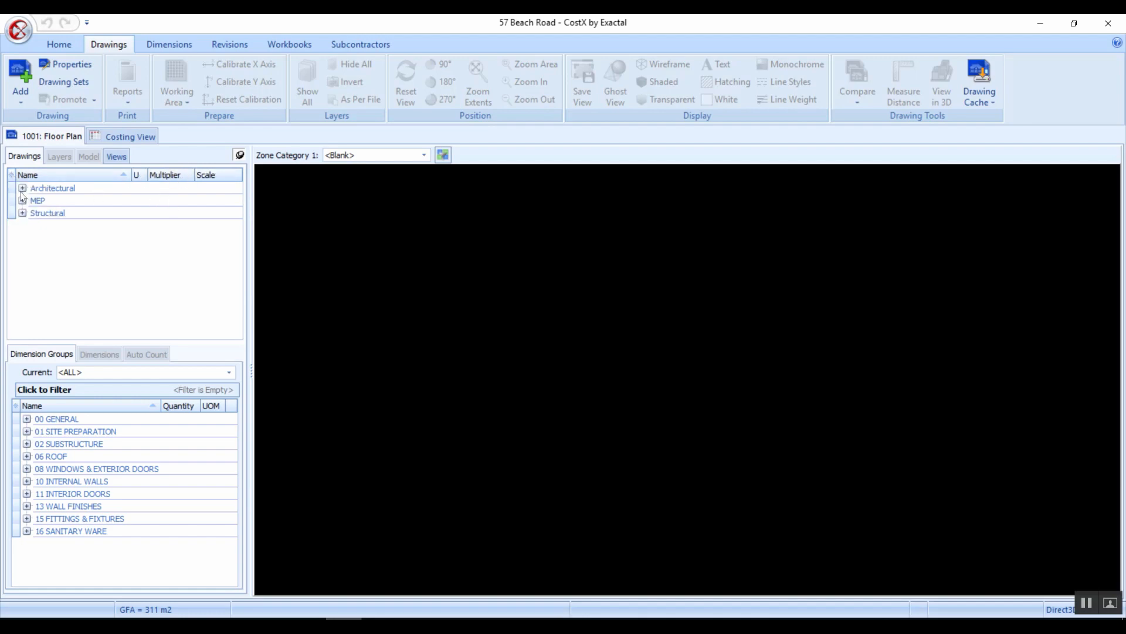
click(23, 189)
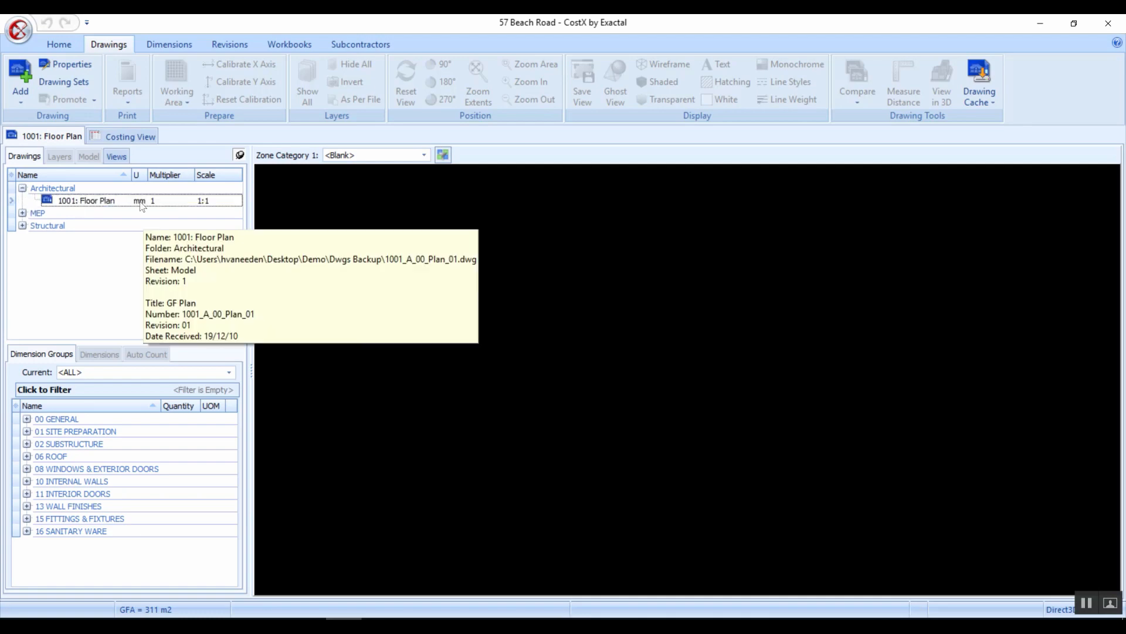
click(22, 188)
Step: Hide the Multiplier and Scale columns in the drawings list again
click(11, 175)
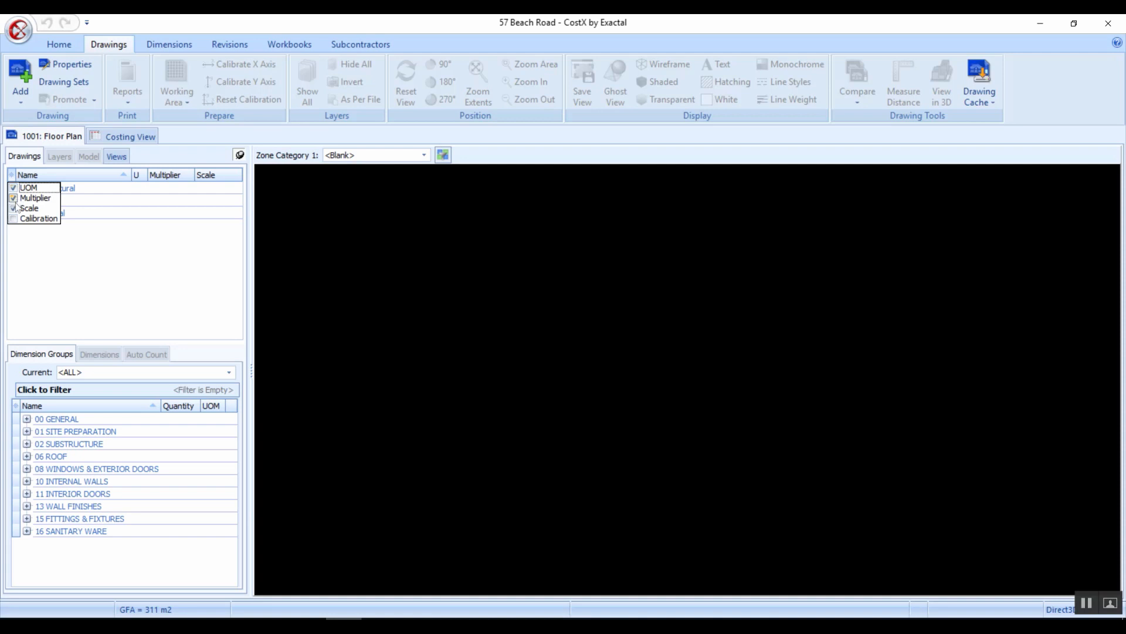
click(13, 198)
click(13, 208)
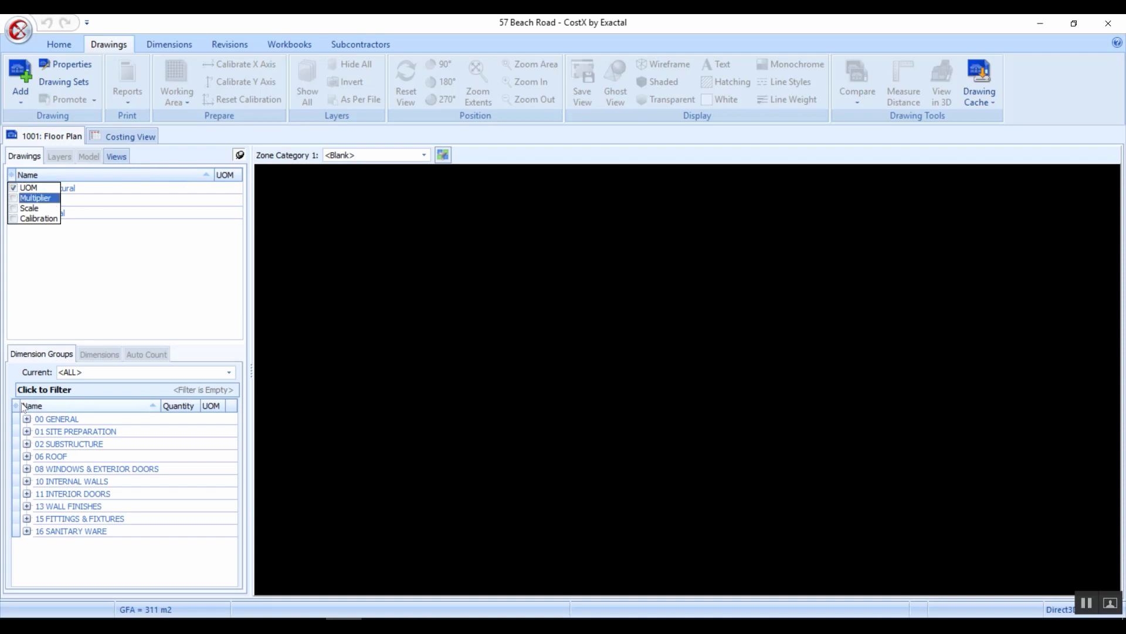
Step: Turn the Date Added column of the dimension groups list on and off again
click(16, 406)
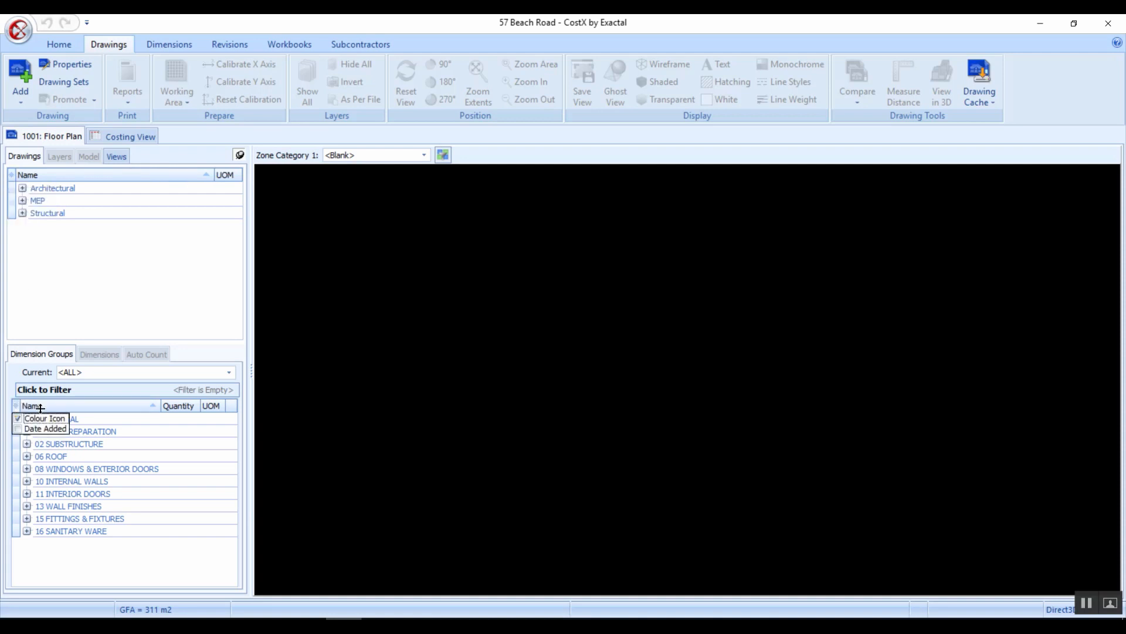
click(17, 428)
click(18, 429)
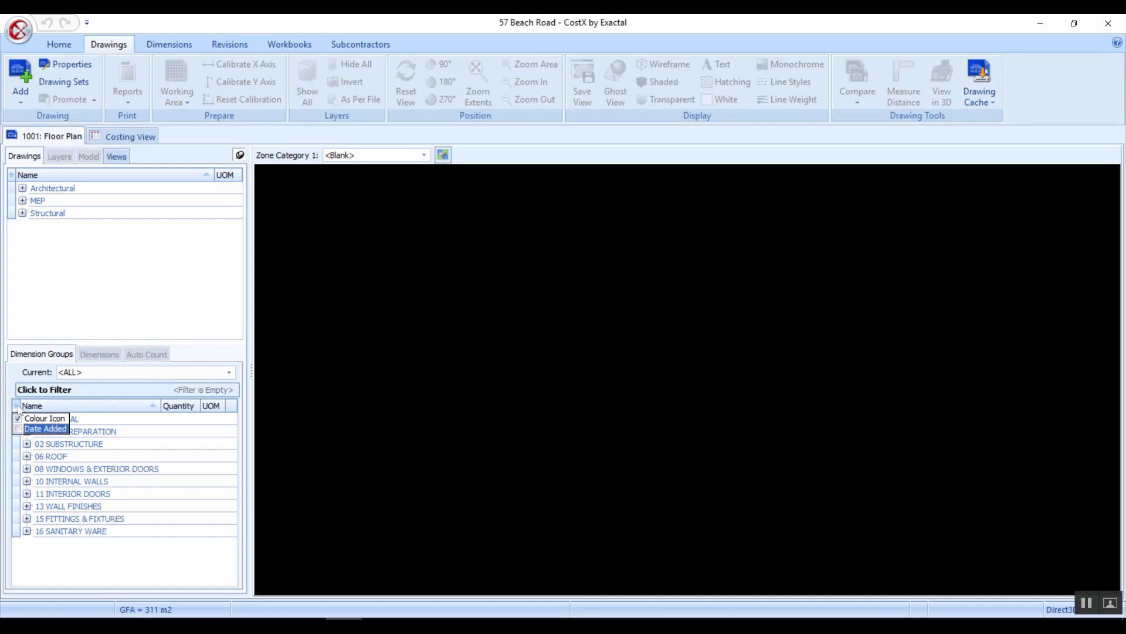
click(16, 405)
Step: Expand the AREAS folder under 00 GENERAL, turn the dimension groups list's Colour Icon column off and on again, and collapse AREAS
click(26, 419)
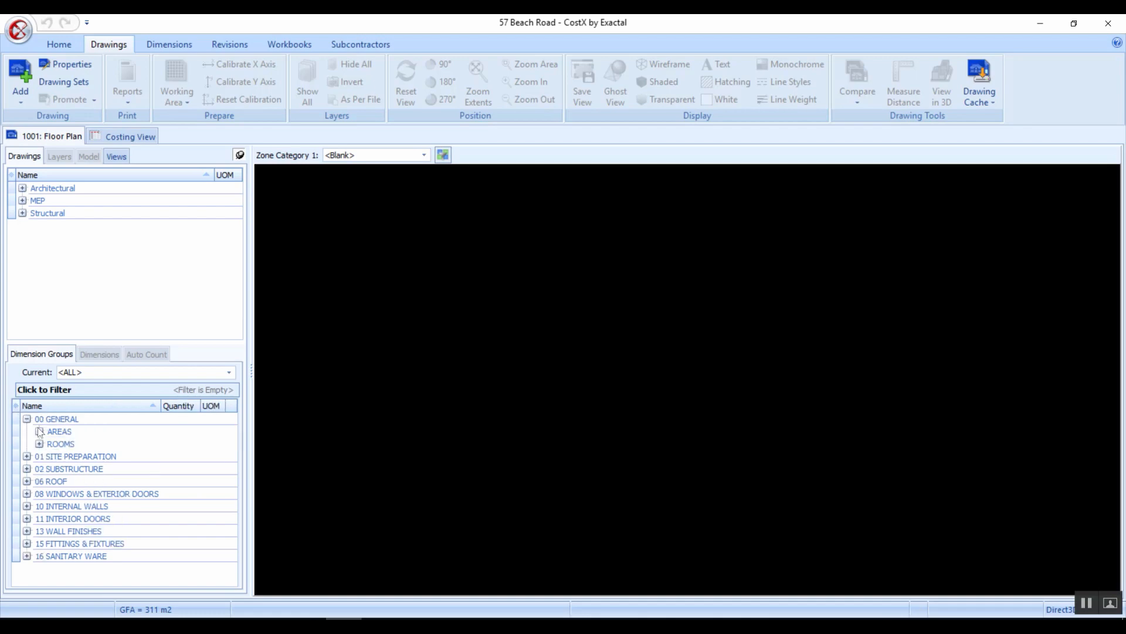
click(39, 429)
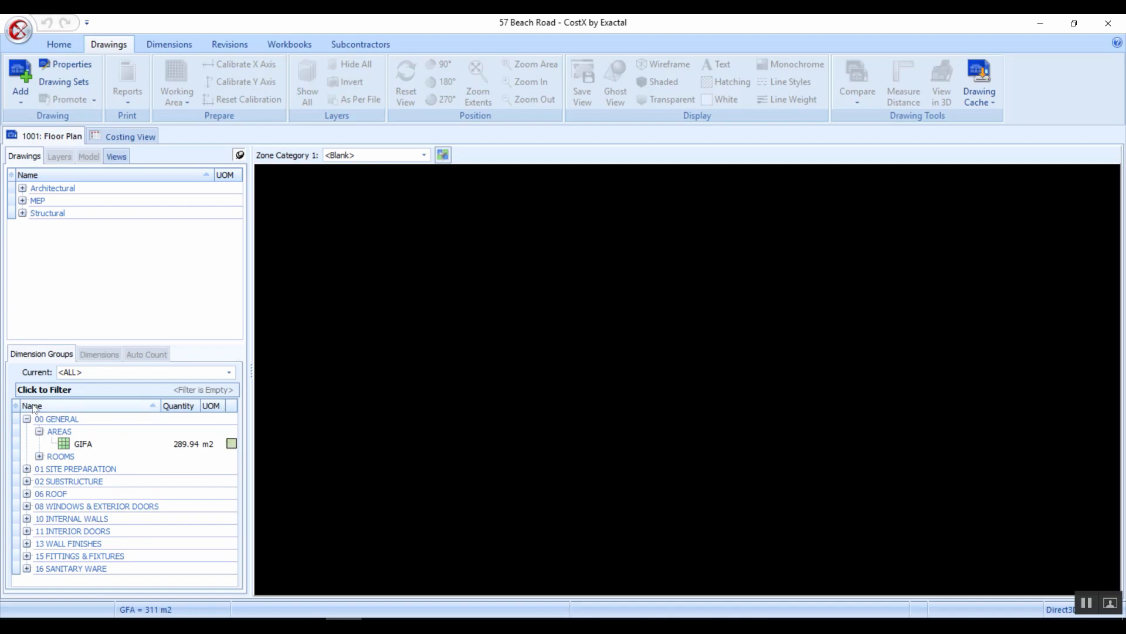
click(16, 406)
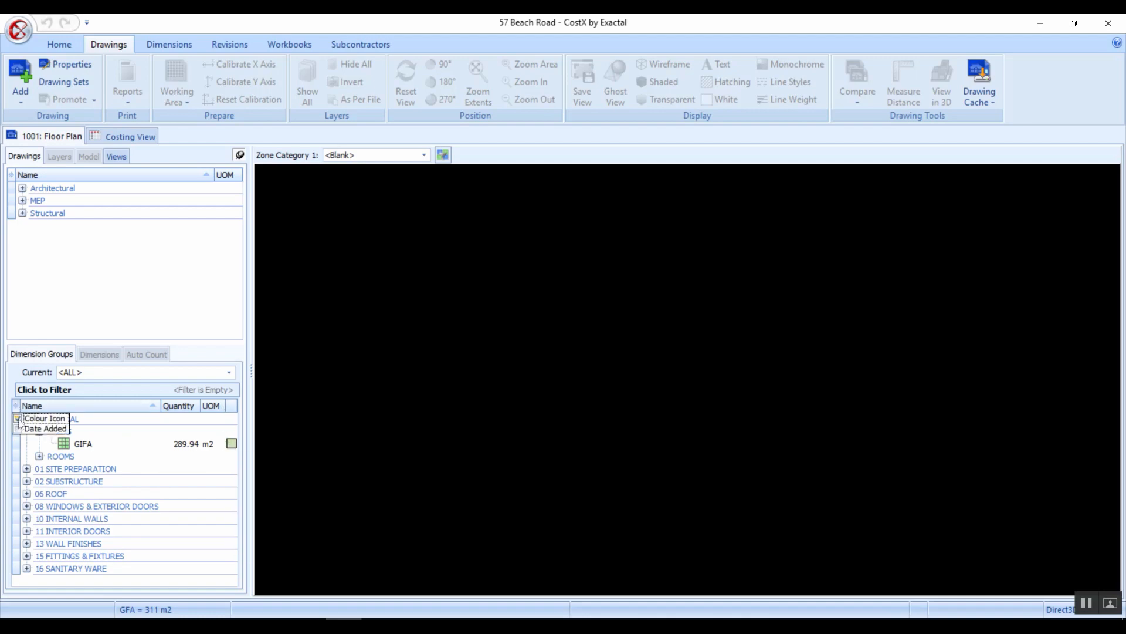
click(18, 418)
click(19, 419)
click(39, 431)
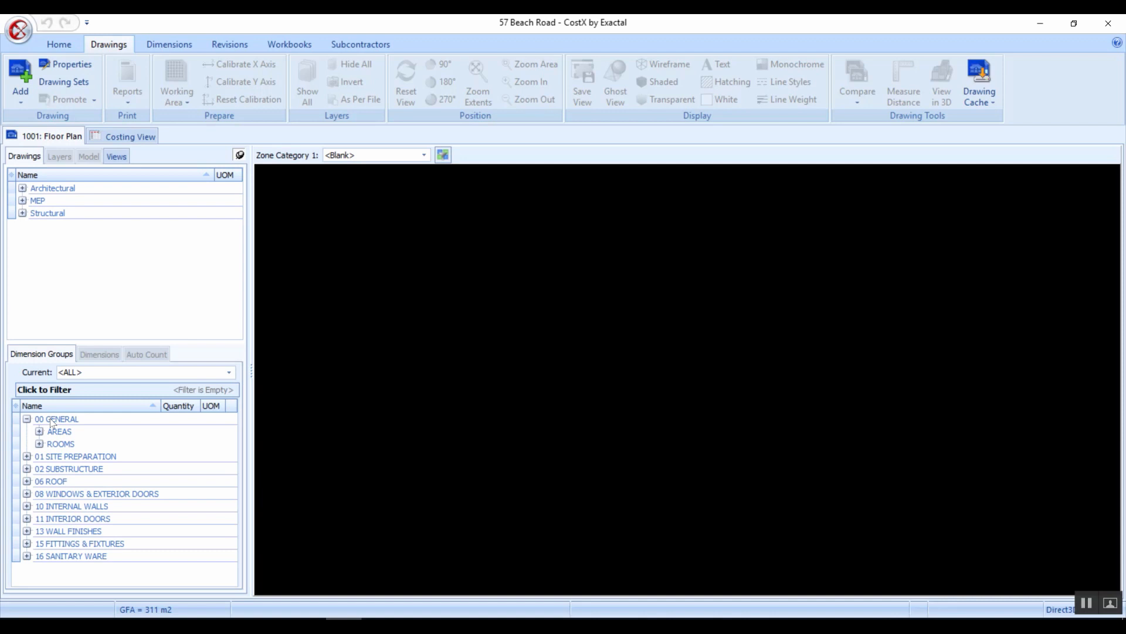
Step: Review the dimension group properties of GIFA in the 00 GENERAL\AREAS folder without updating them
click(39, 431)
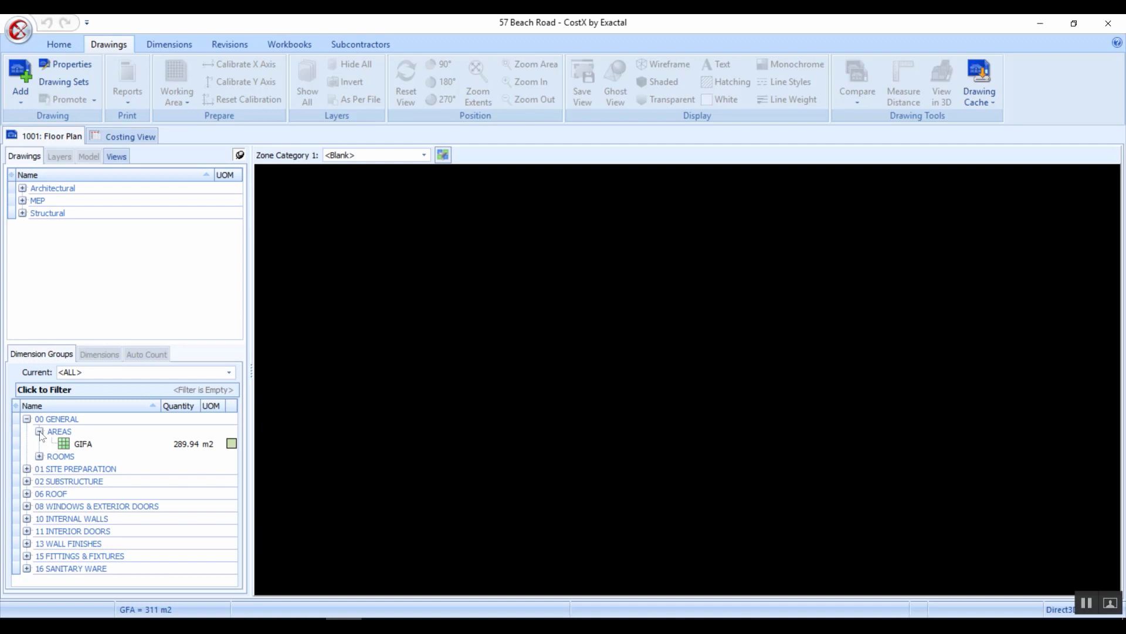
mouse_move(86, 449)
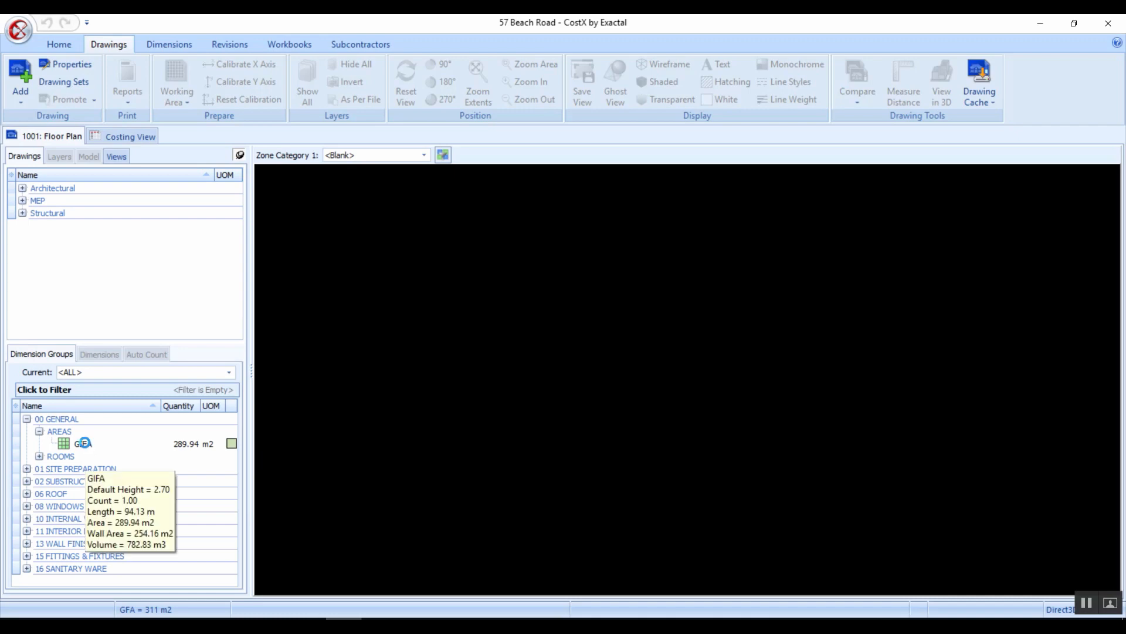
right_click(87, 448)
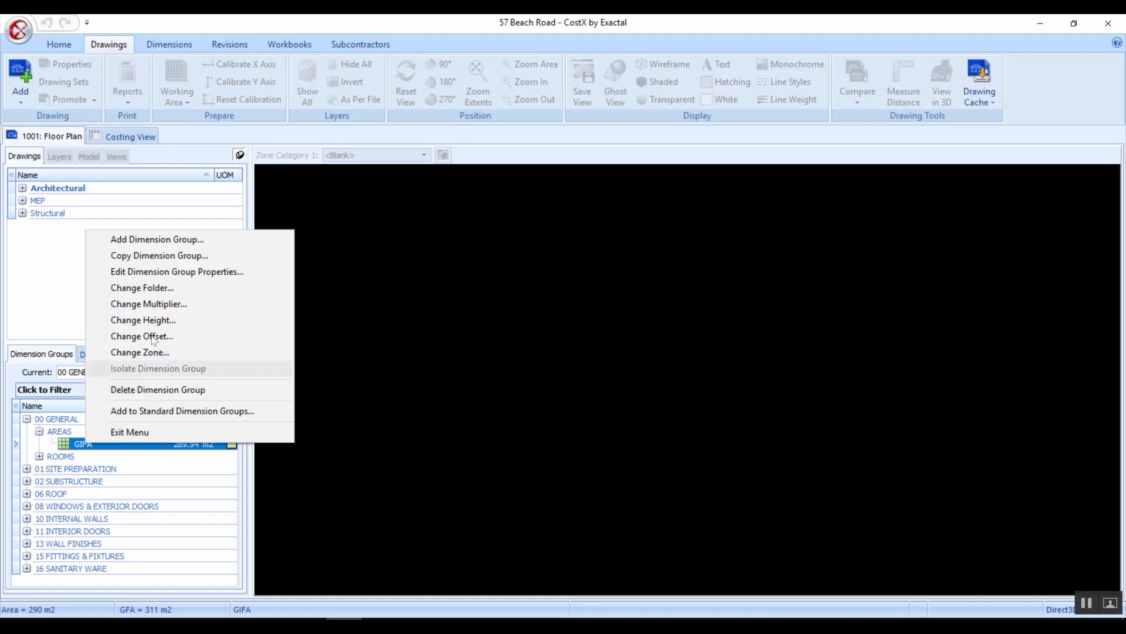
click(140, 272)
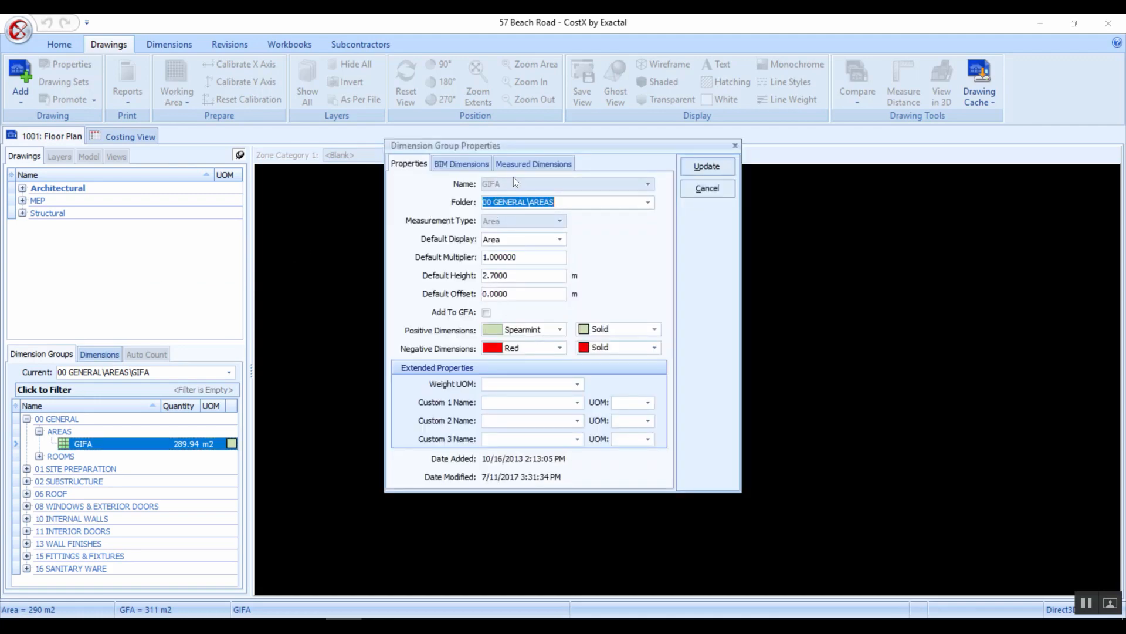
click(708, 189)
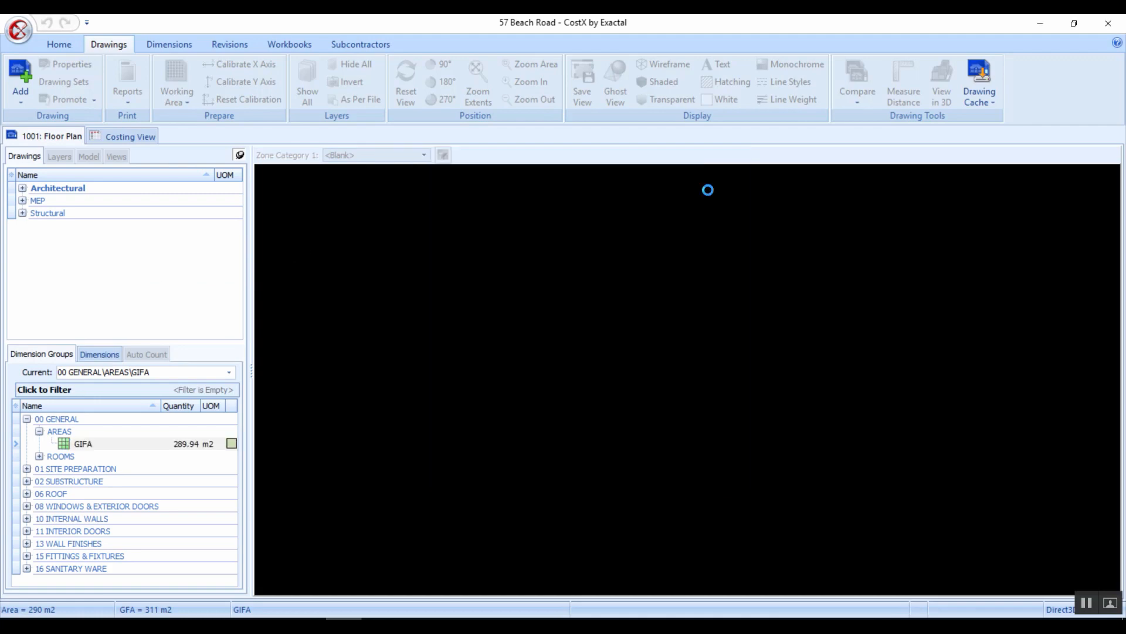
Step: Enable the Rename Dim. Groups option in the Drawings section of the CostX options
click(19, 30)
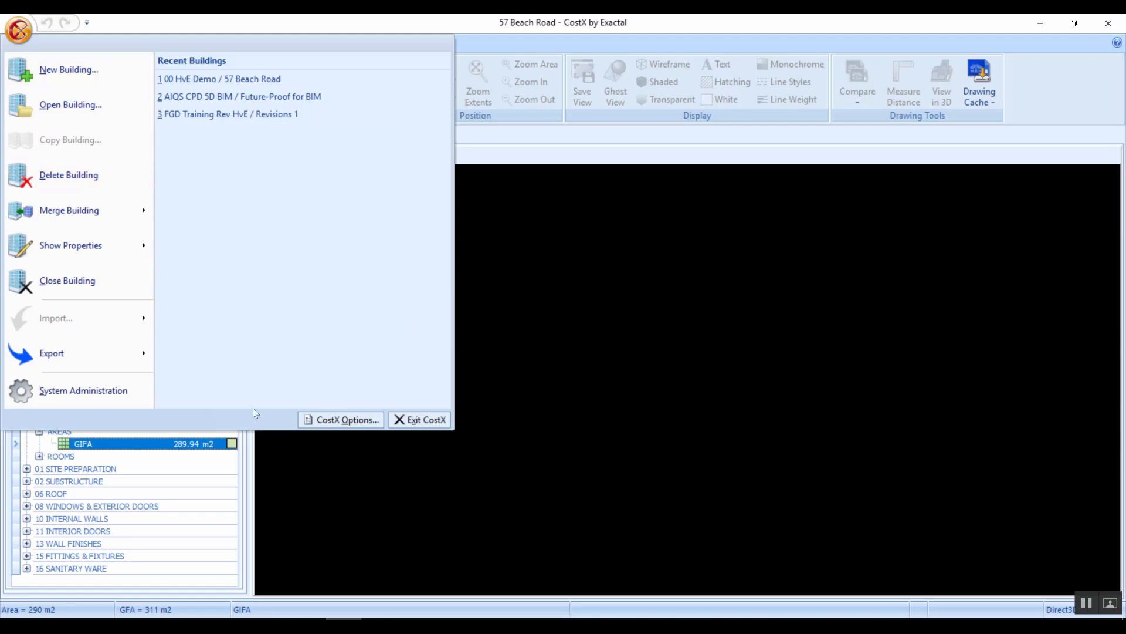
click(327, 419)
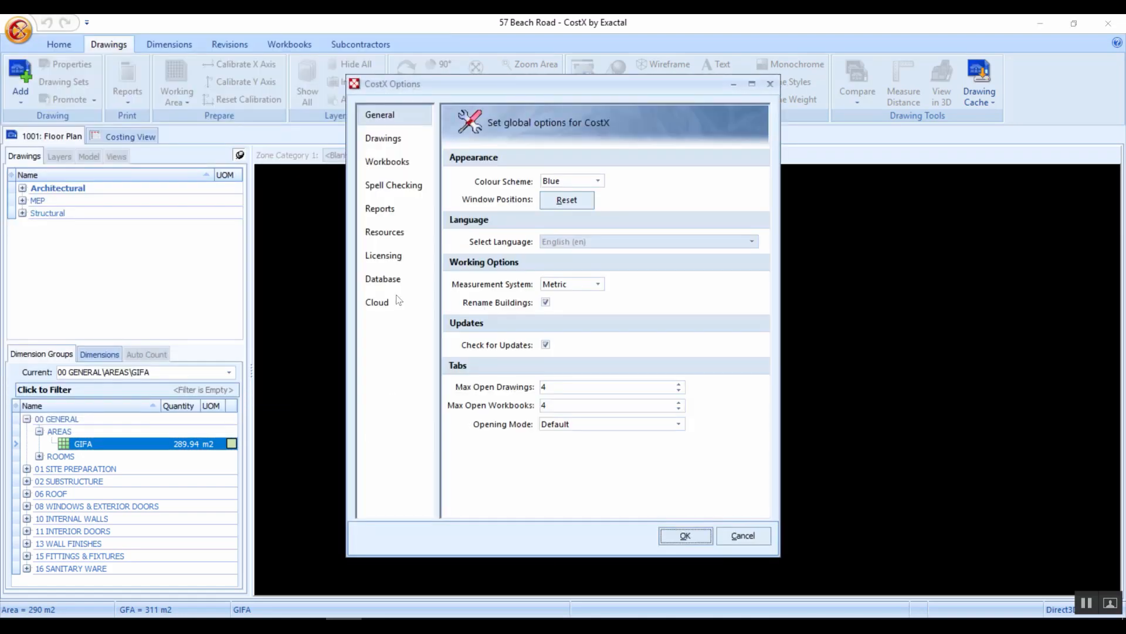
click(382, 140)
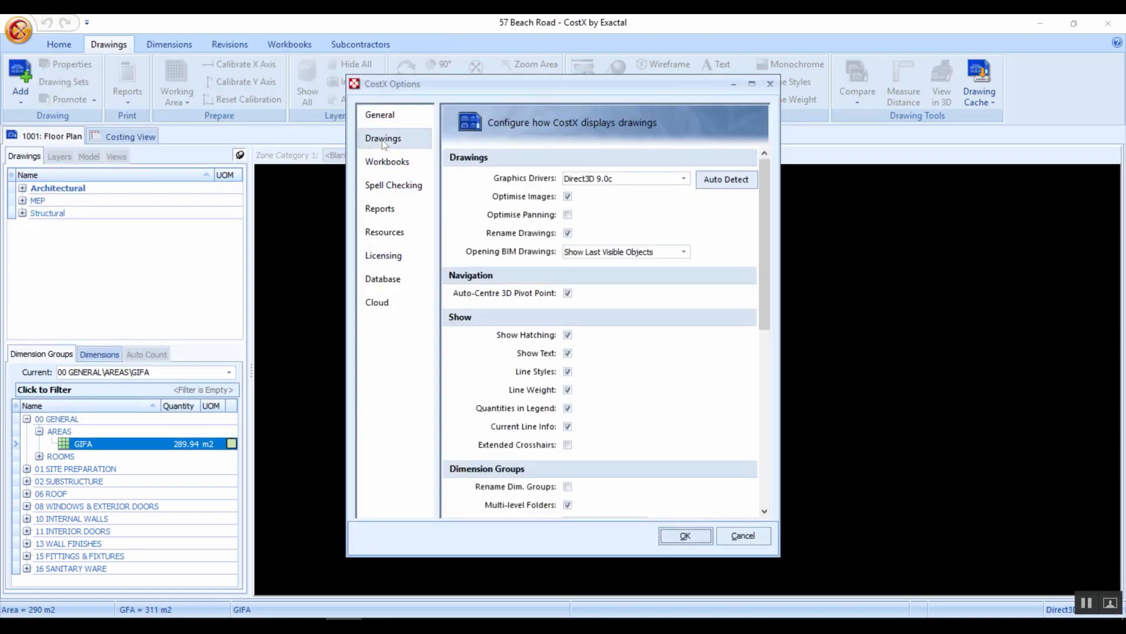
click(764, 512)
click(764, 511)
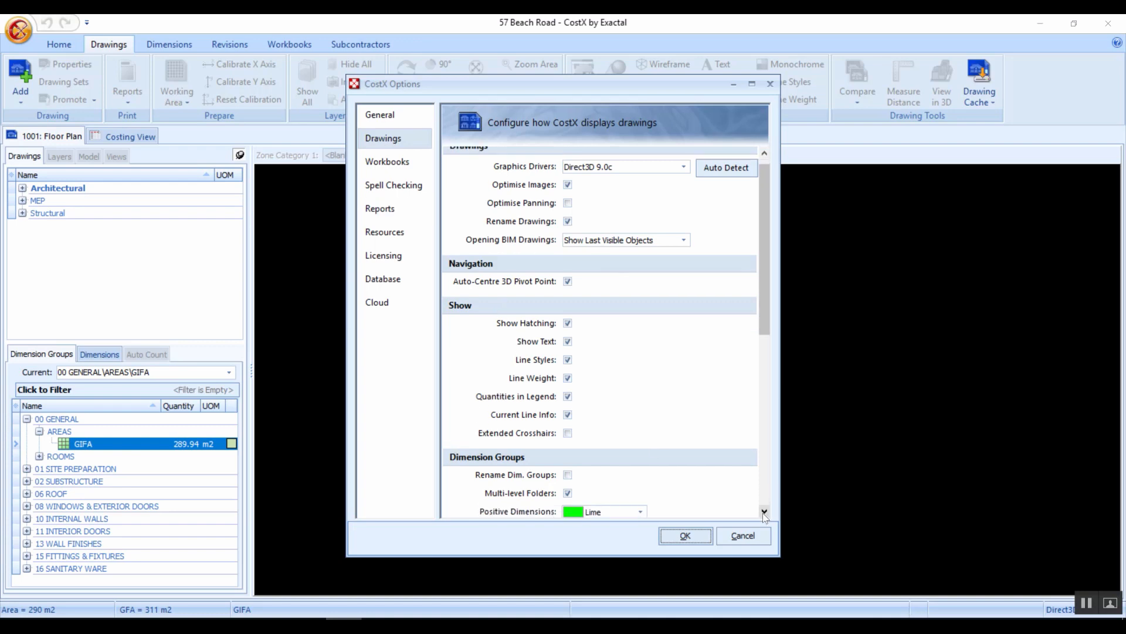
click(764, 512)
click(764, 511)
click(764, 512)
click(764, 511)
click(764, 512)
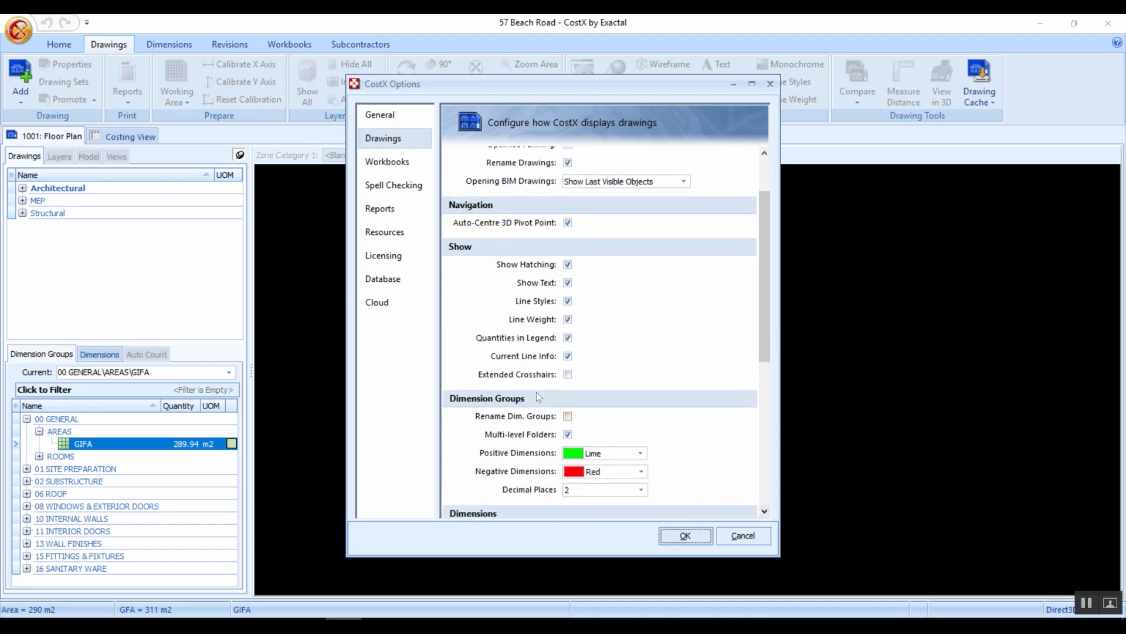
click(568, 417)
click(686, 535)
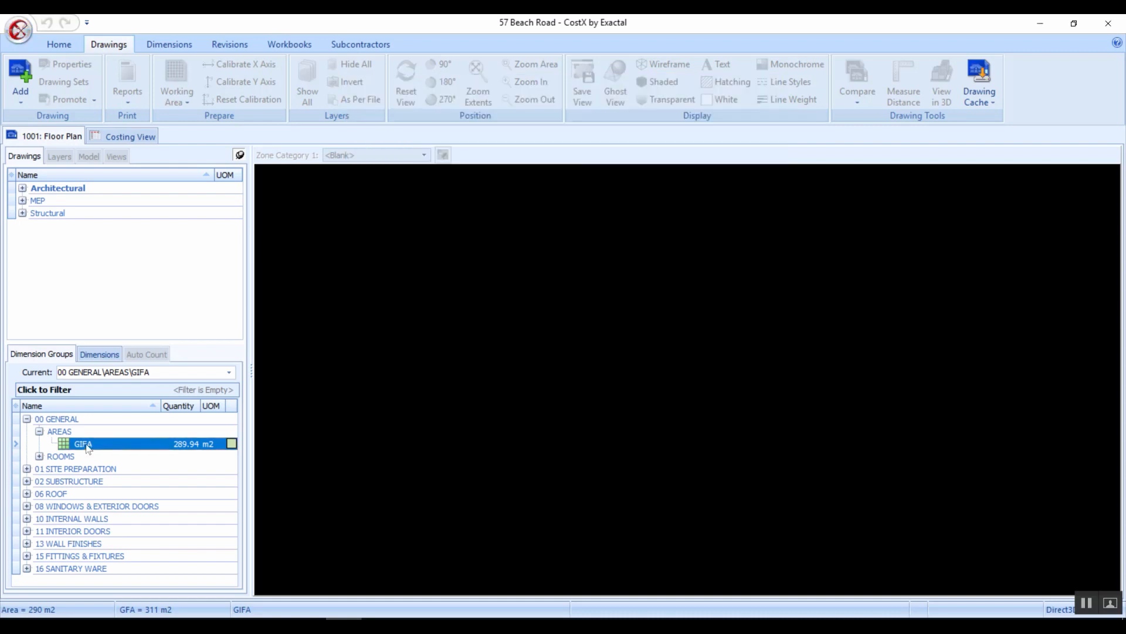
Step: Rename the GIFA dimension group as GFA with its folder set to 00 GENERAL\AREA, and expand the AREA folder
right_click(88, 445)
click(152, 273)
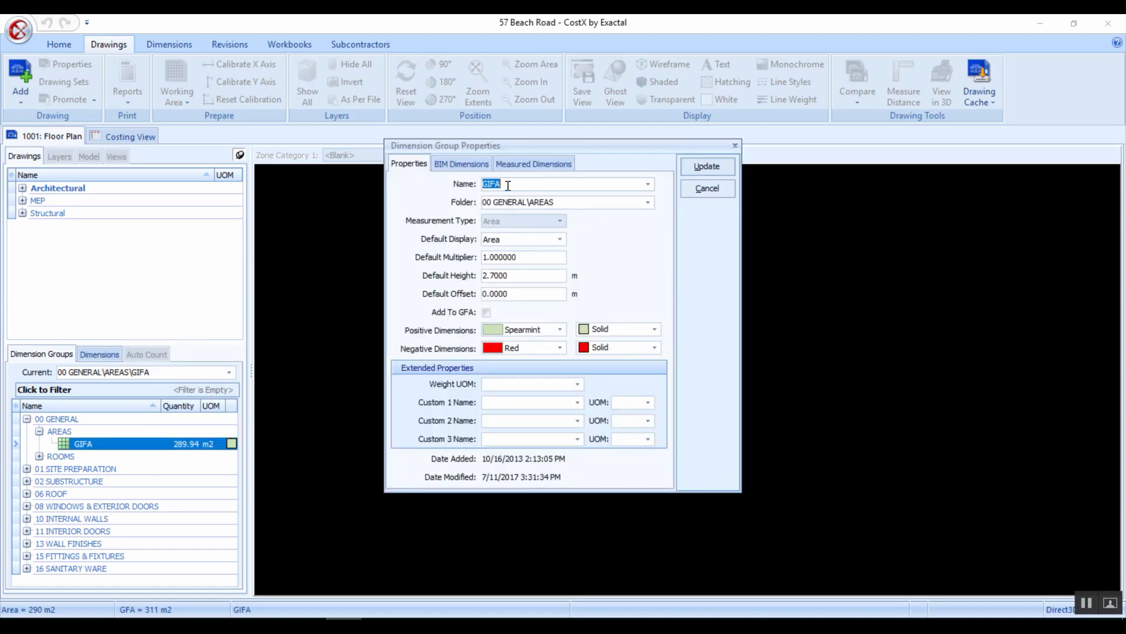
click(492, 184)
click(565, 202)
key(BackSpace)
click(707, 167)
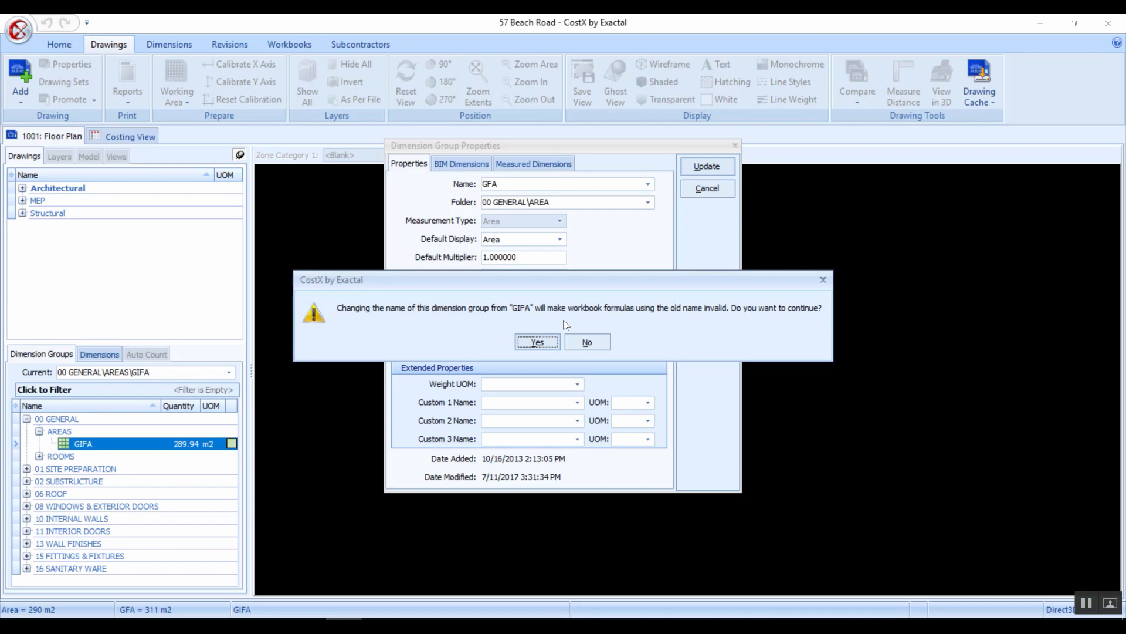
click(538, 342)
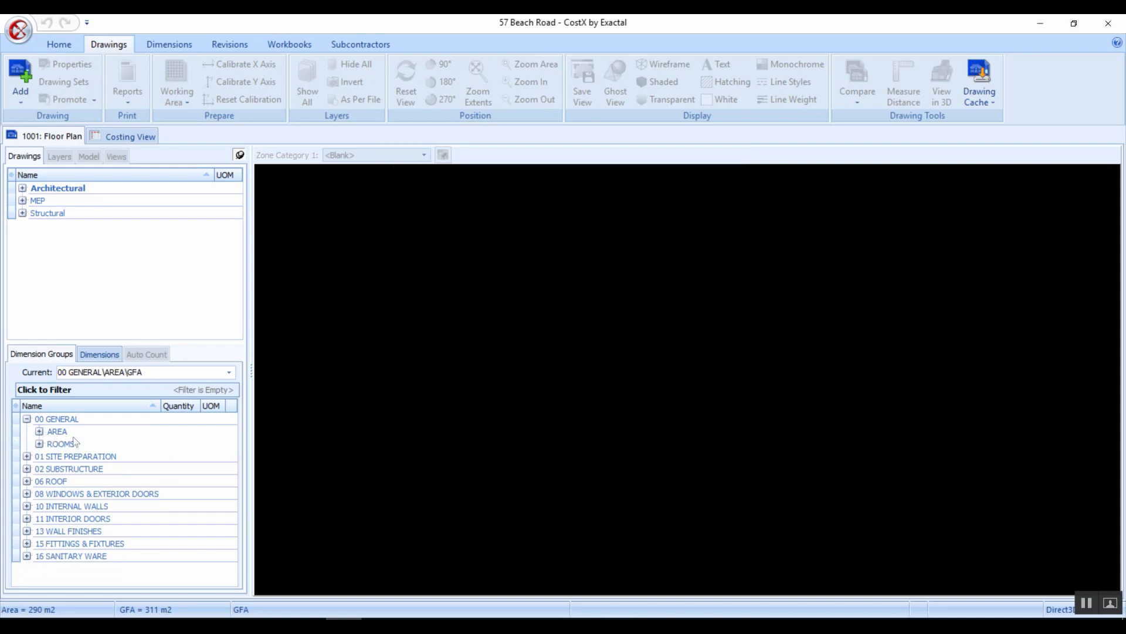
click(39, 432)
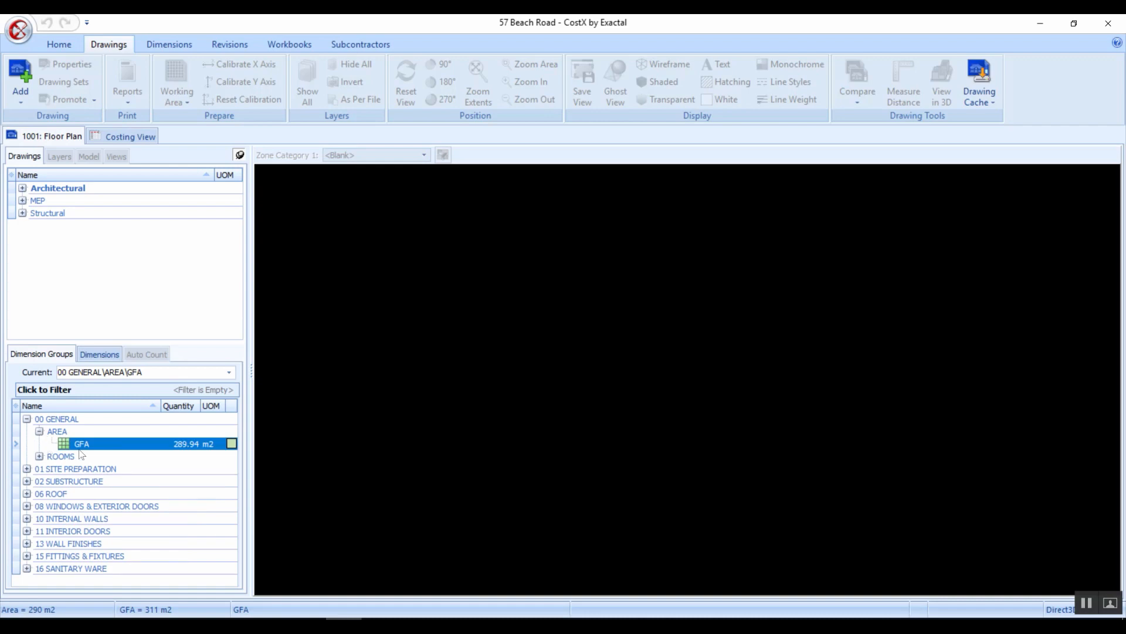
mouse_move(105, 449)
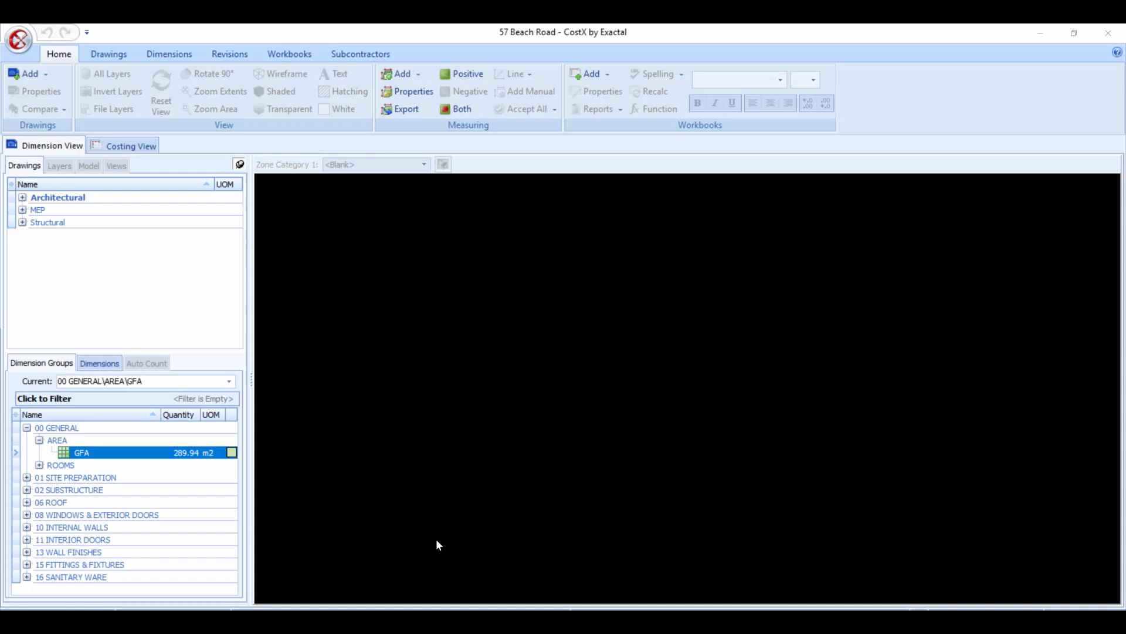
Step: Switch to CostX Server Admin and review the admin user's permissions in the user properties without changing them
mouse_move(380, 622)
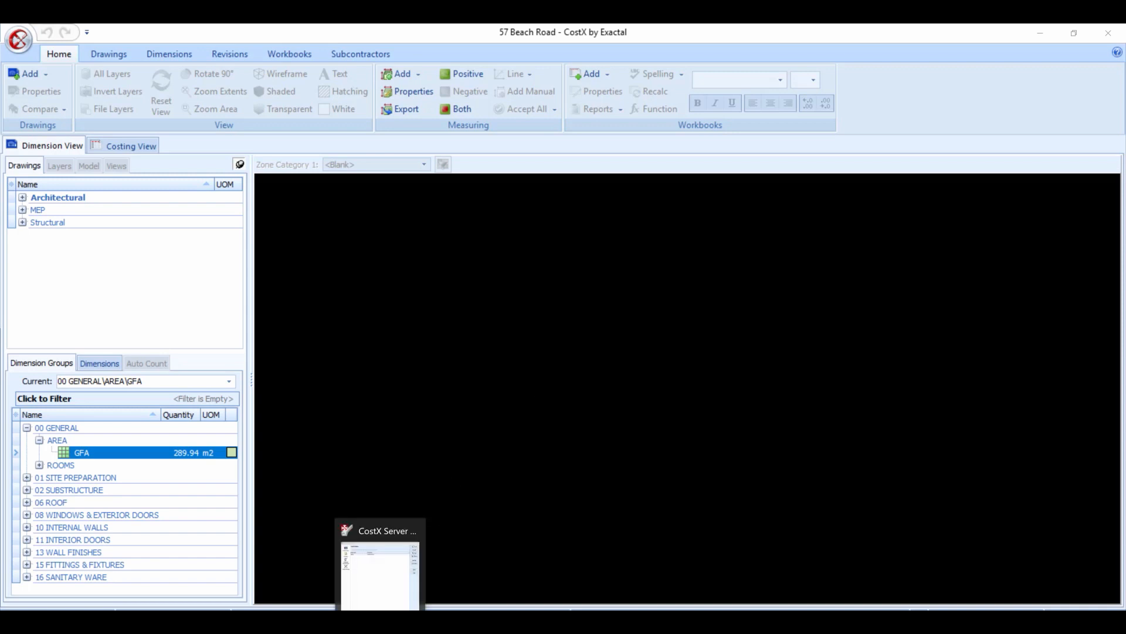
click(380, 563)
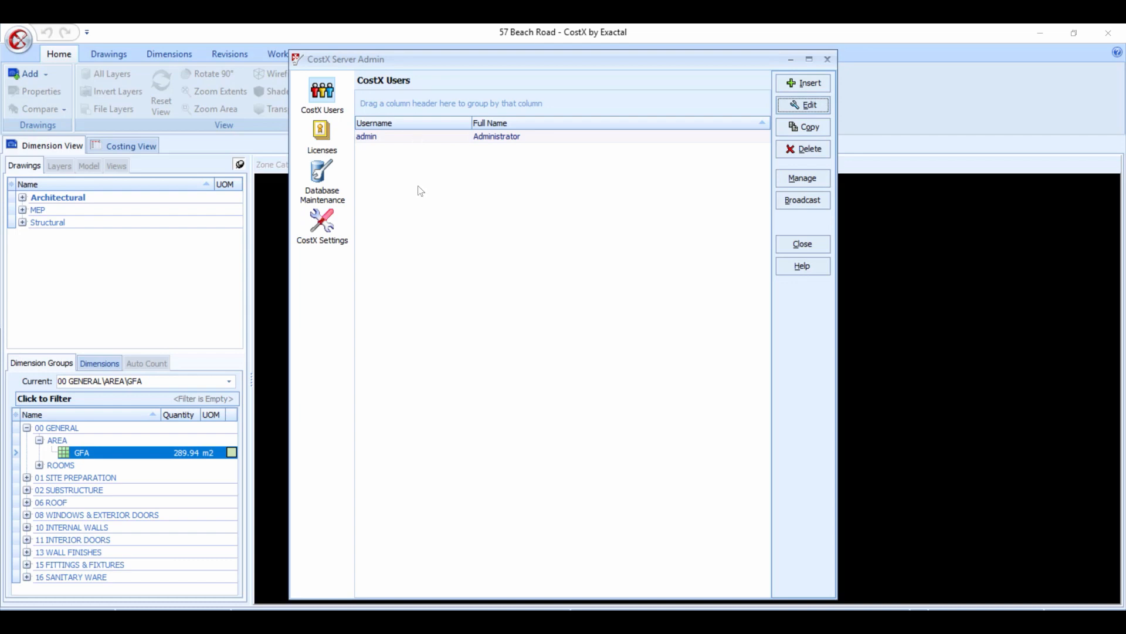
click(403, 138)
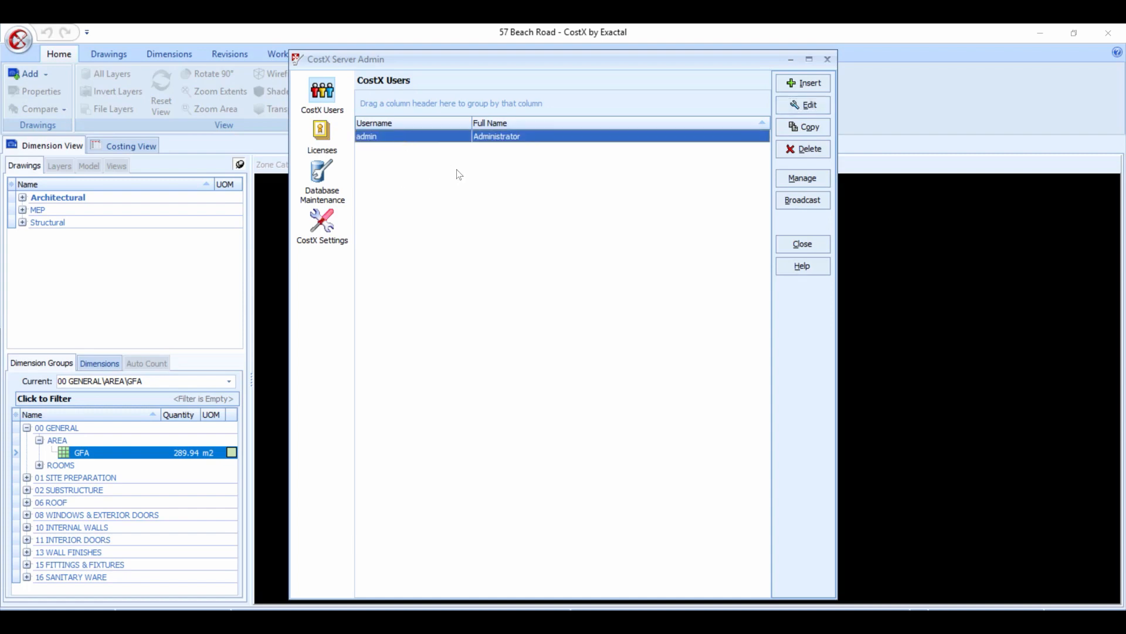
click(812, 109)
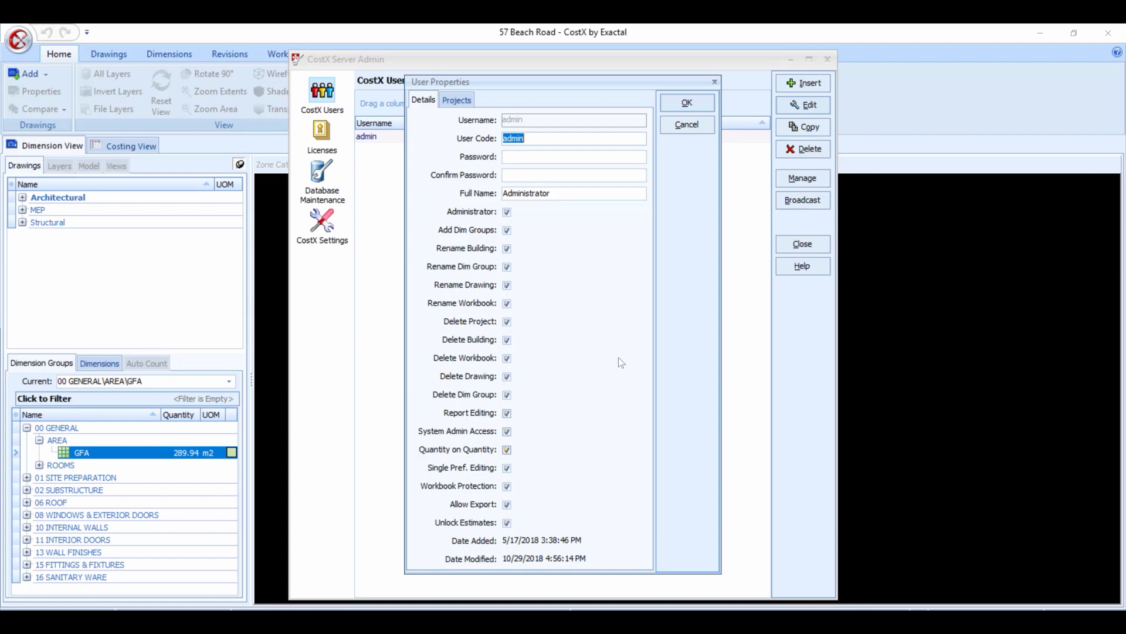
click(692, 130)
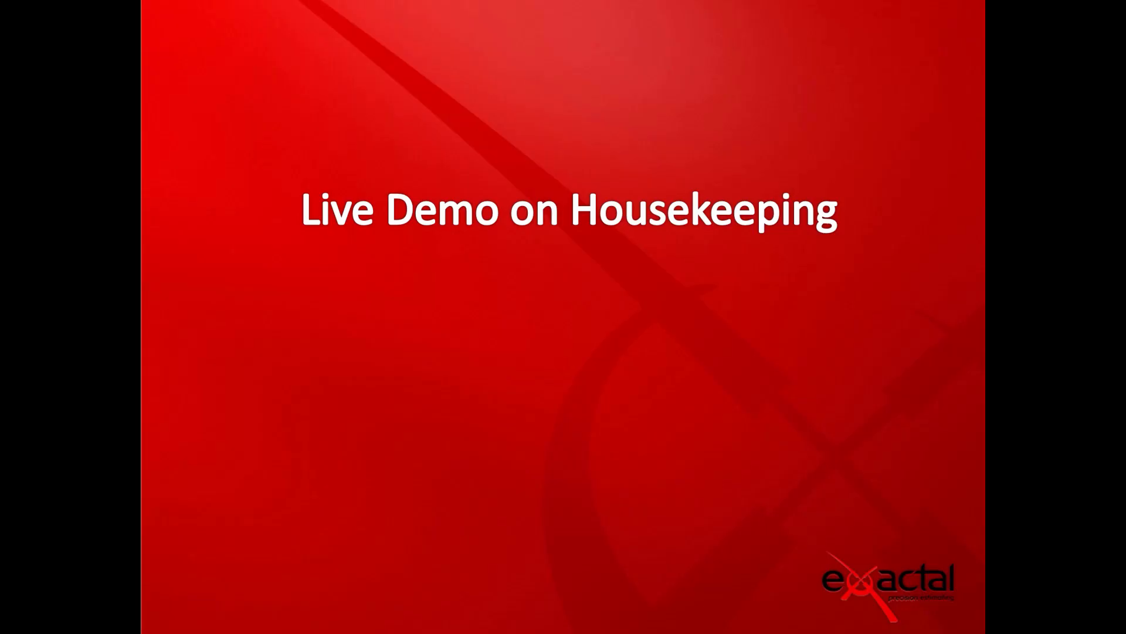
key(Right)
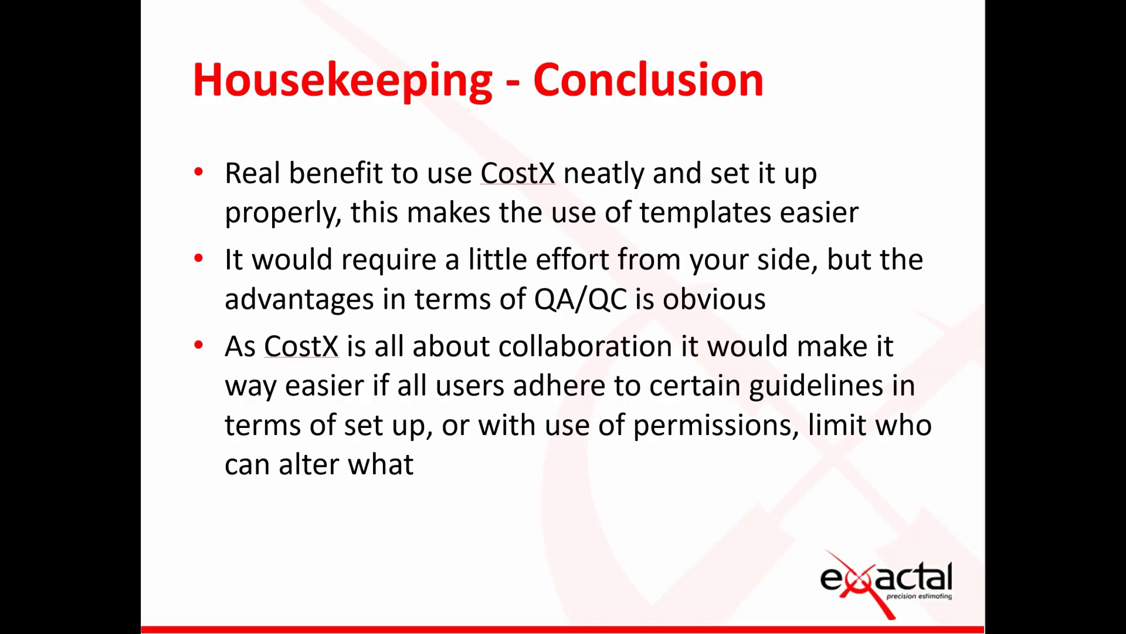